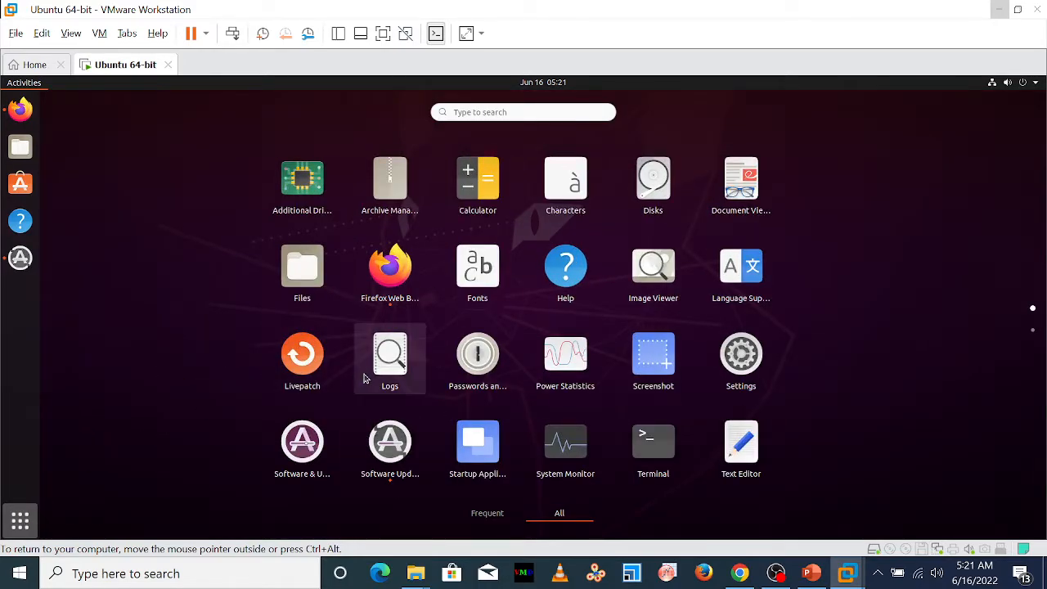
# Open a terminal in Ubuntu, consult the Linux (Ubuntu) Installation slide in PowerPoint, and return to the Ubuntu virtual machine
pyautogui.click(660, 453)
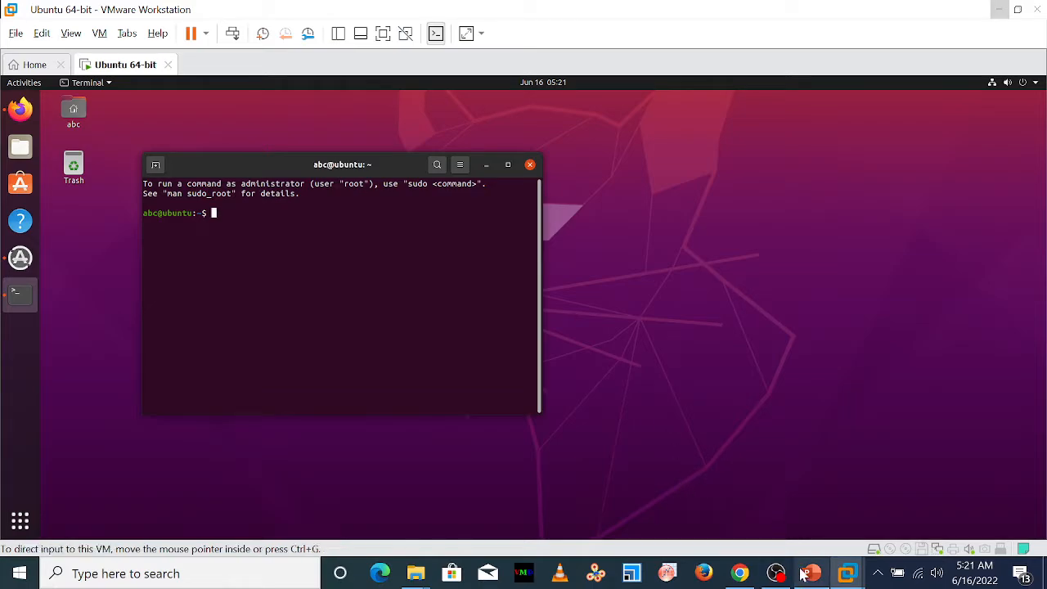
pyautogui.moveTo(807, 573)
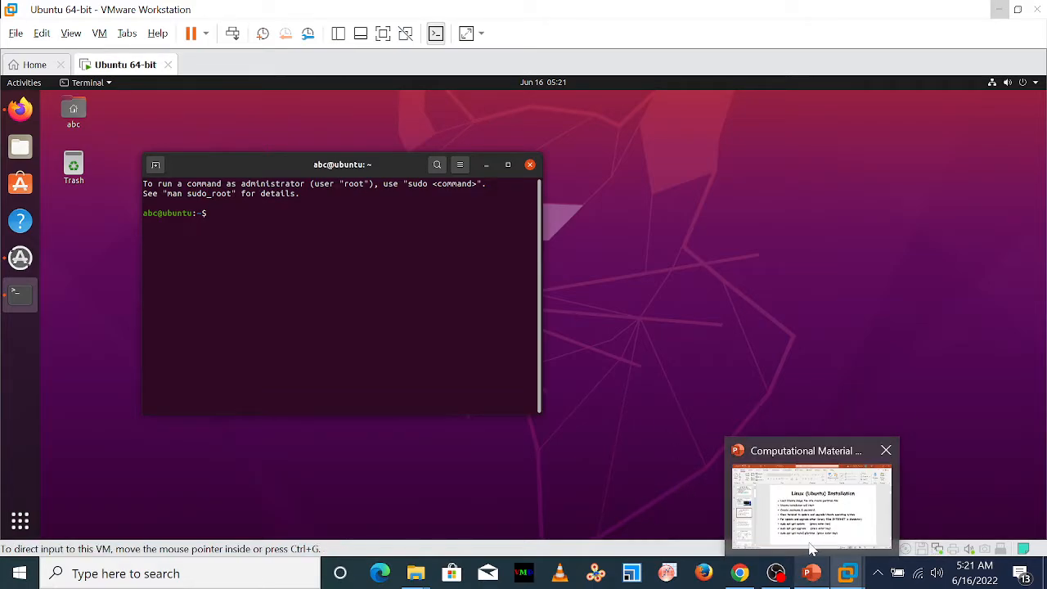
pyautogui.click(809, 533)
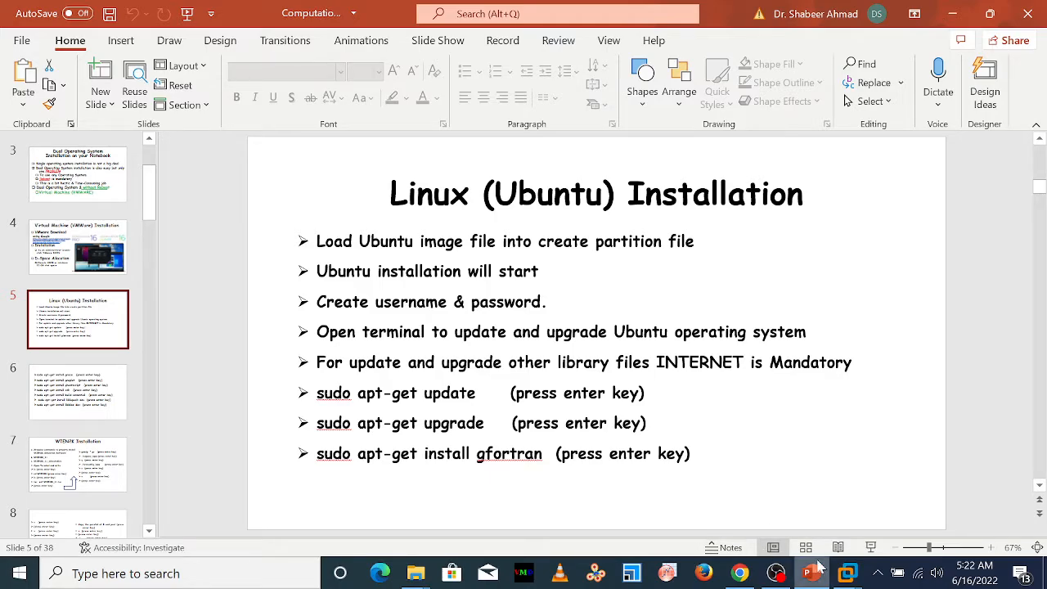
pyautogui.moveTo(849, 575)
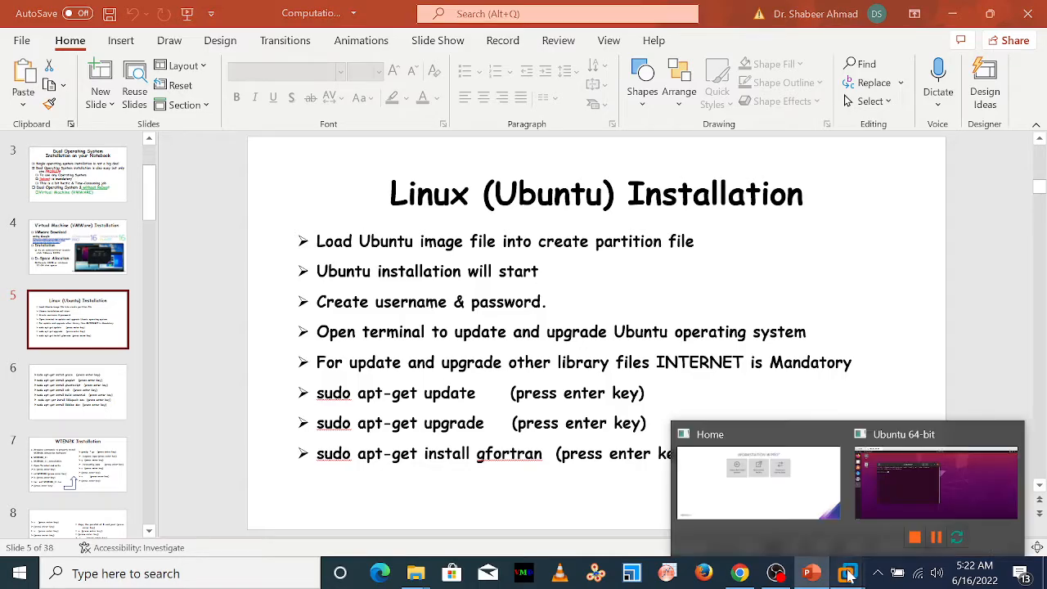
pyautogui.click(880, 494)
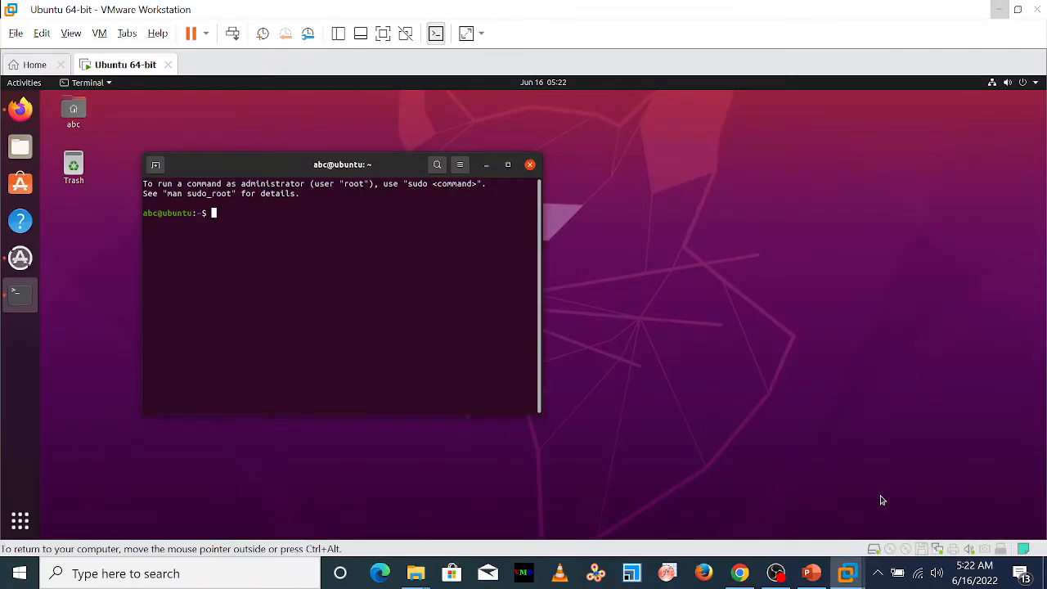
pyautogui.write('seud')
pyautogui.press('BackSpace')
pyautogui.write('d')
pyautogui.press('BackSpace')
# Check the update command on the PowerPoint slide and run sudo apt-get update in the Ubuntu terminal
pyautogui.click(813, 576)
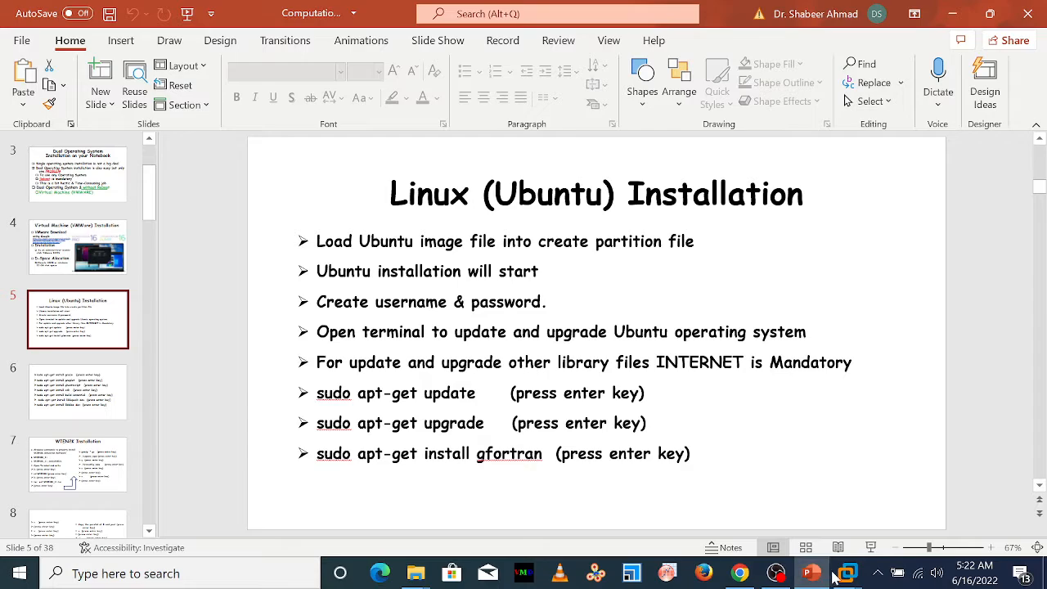
pyautogui.moveTo(848, 573)
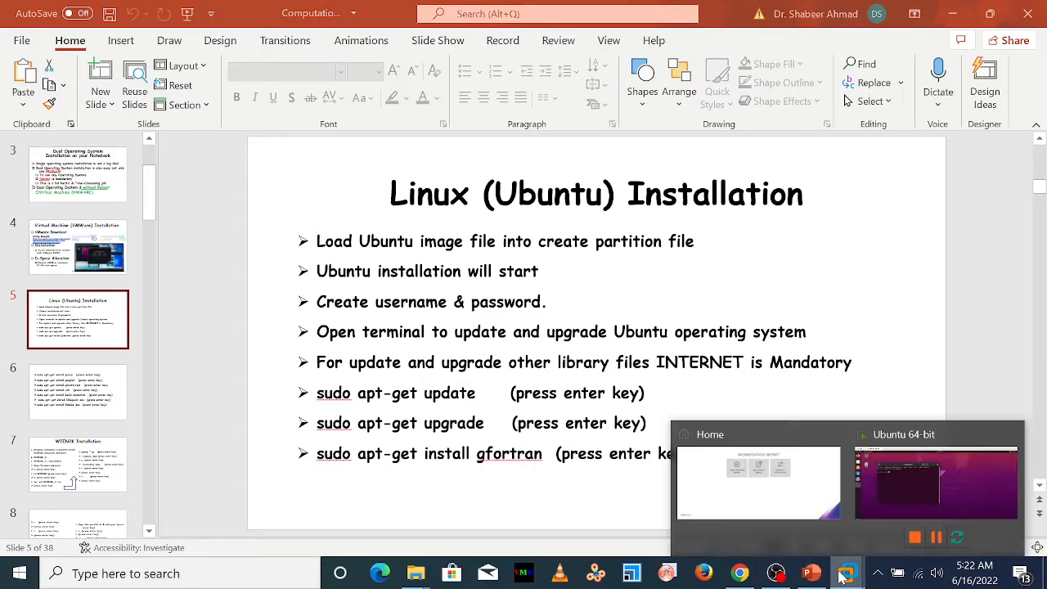
pyautogui.click(881, 498)
pyautogui.write('sudo')
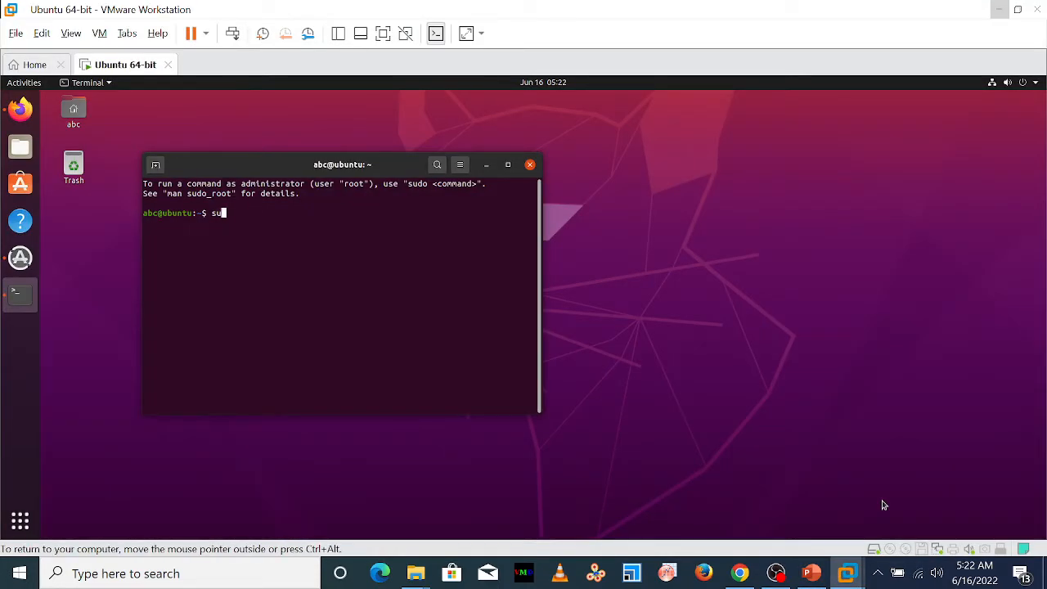
pyautogui.write(' apt')
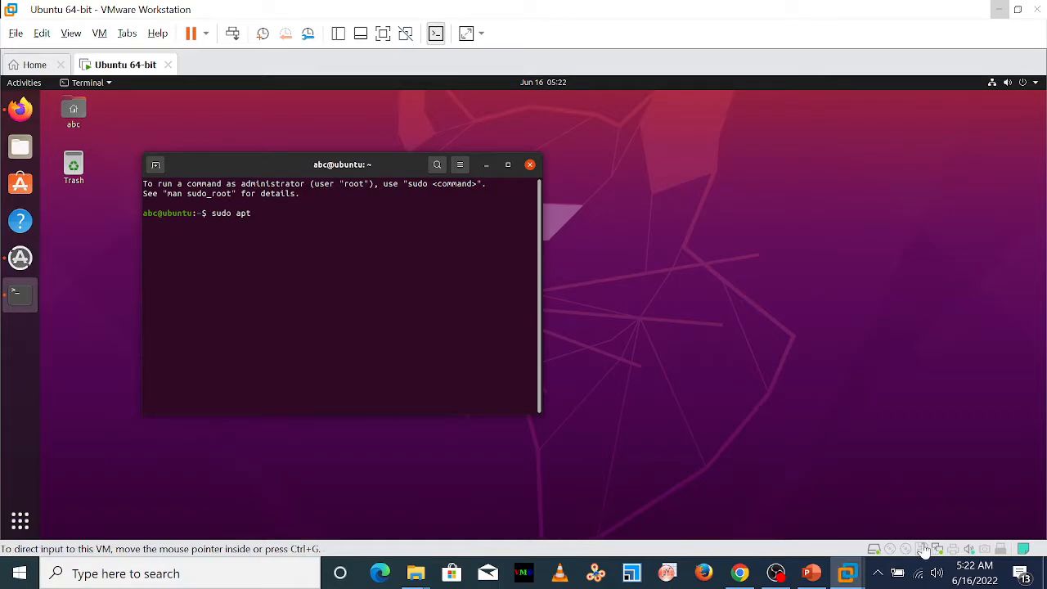
pyautogui.click(813, 574)
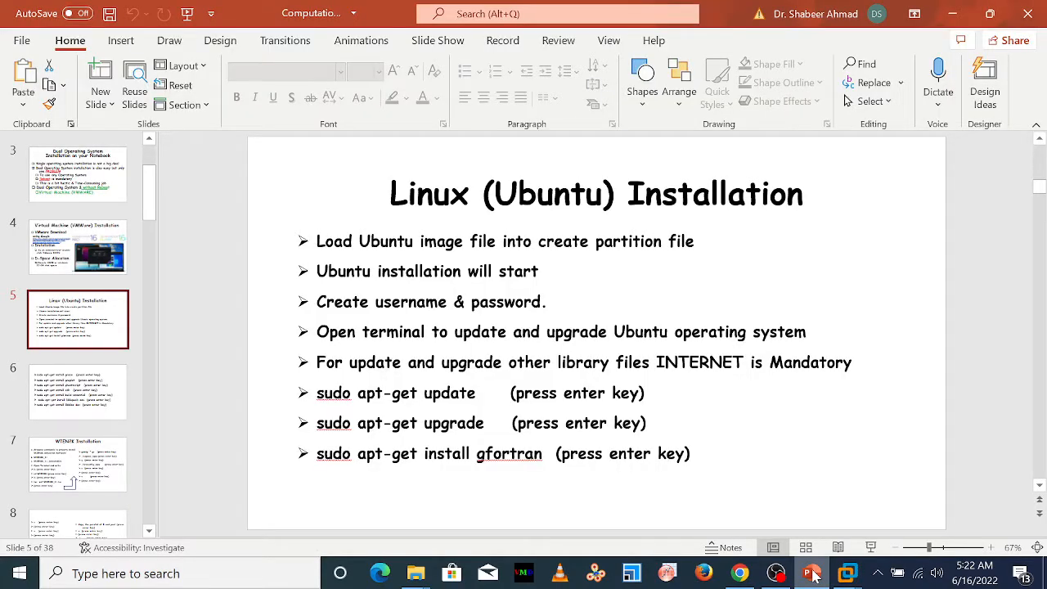
pyautogui.moveTo(849, 576)
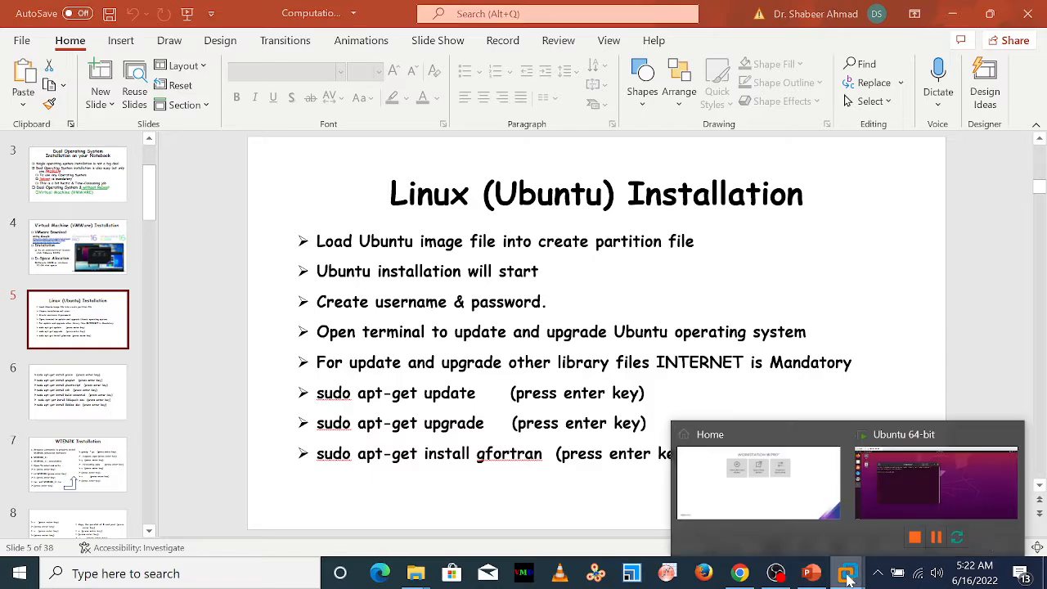
pyautogui.click(908, 462)
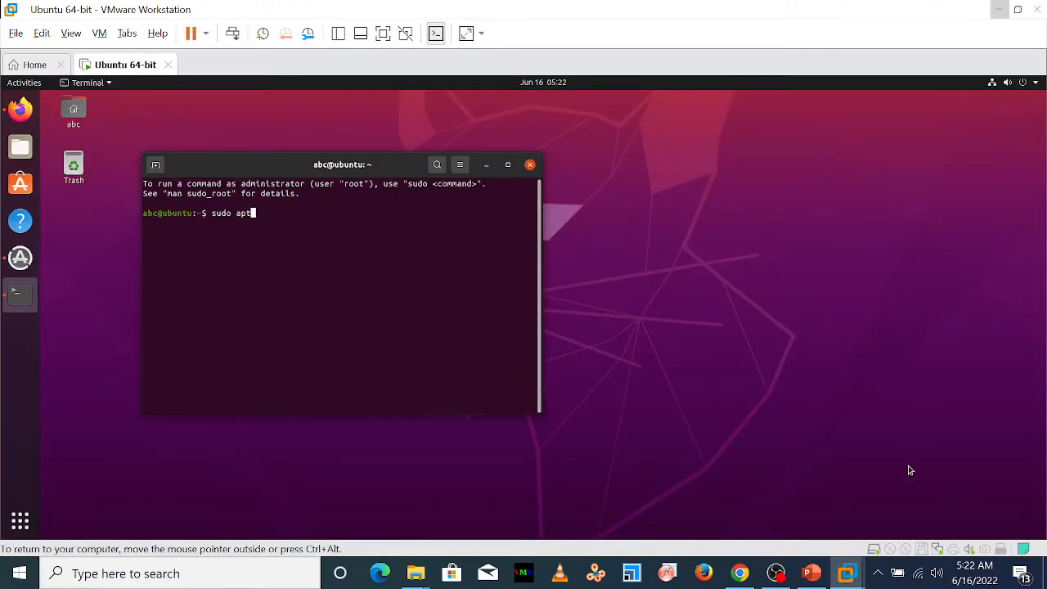
pyautogui.write('-get update')
pyautogui.press('Return')
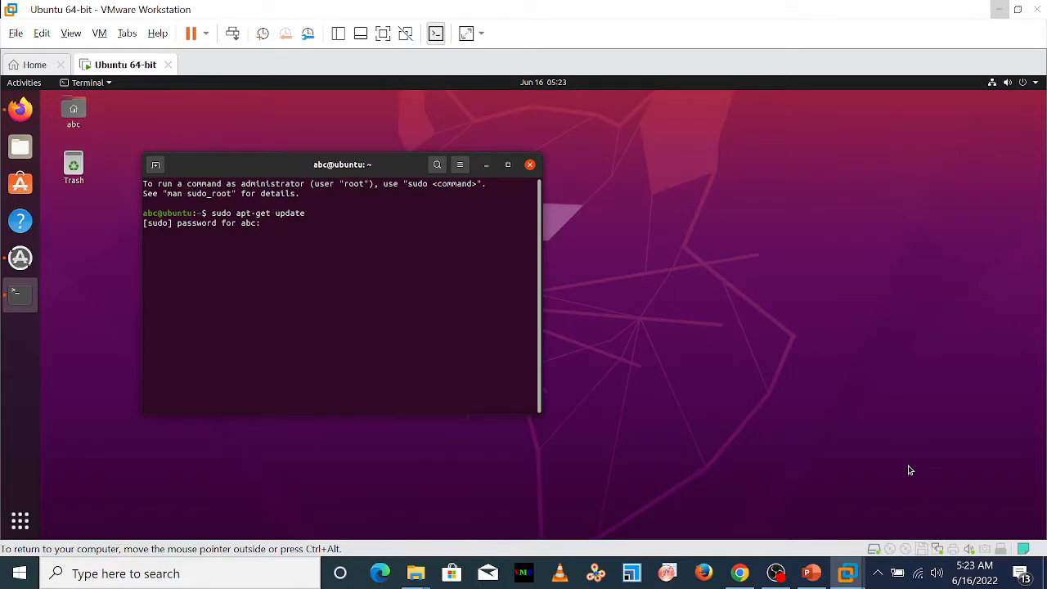
# Submit the account's sudo password to start the package update and maximize the terminal window
pyautogui.press('Return')
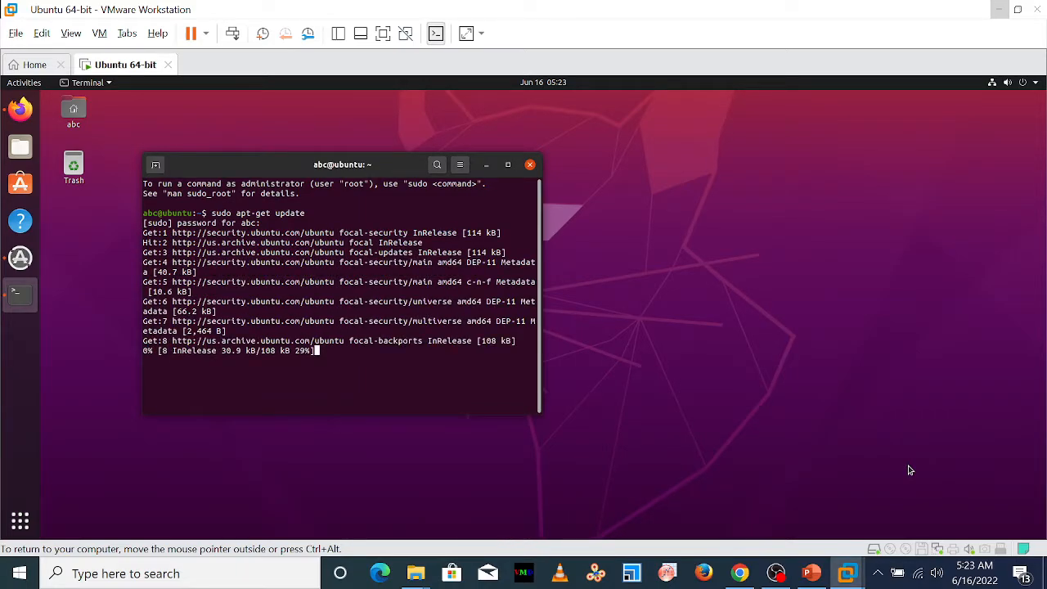
pyautogui.click(507, 165)
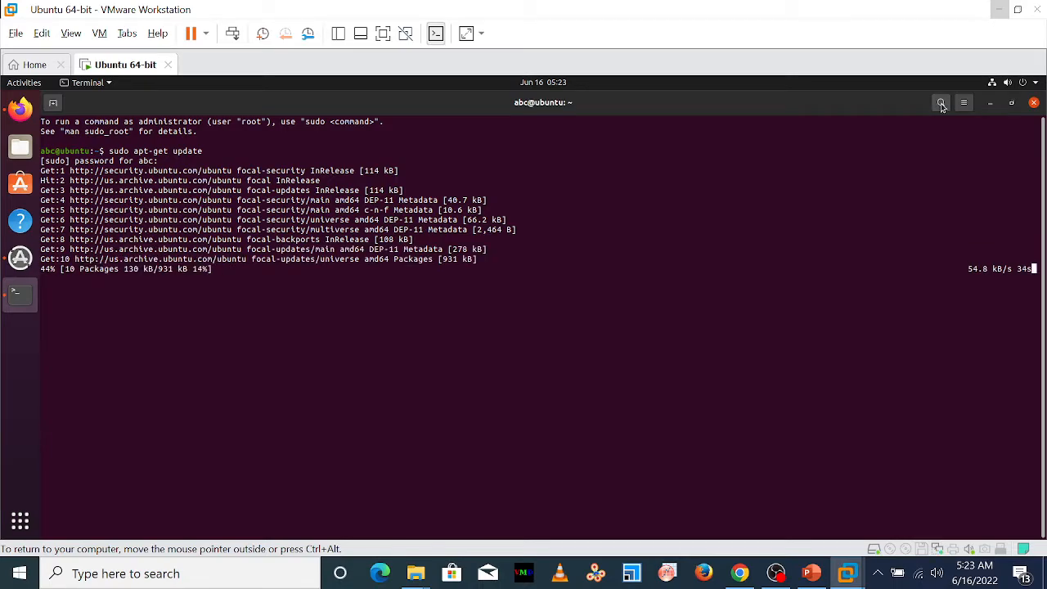
# Examine the VMware Workstation preferences from Input and Hot Keys through Display, Unity, USB, Updates, Feedback and Memory, and close them without changes
pyautogui.click(70, 36)
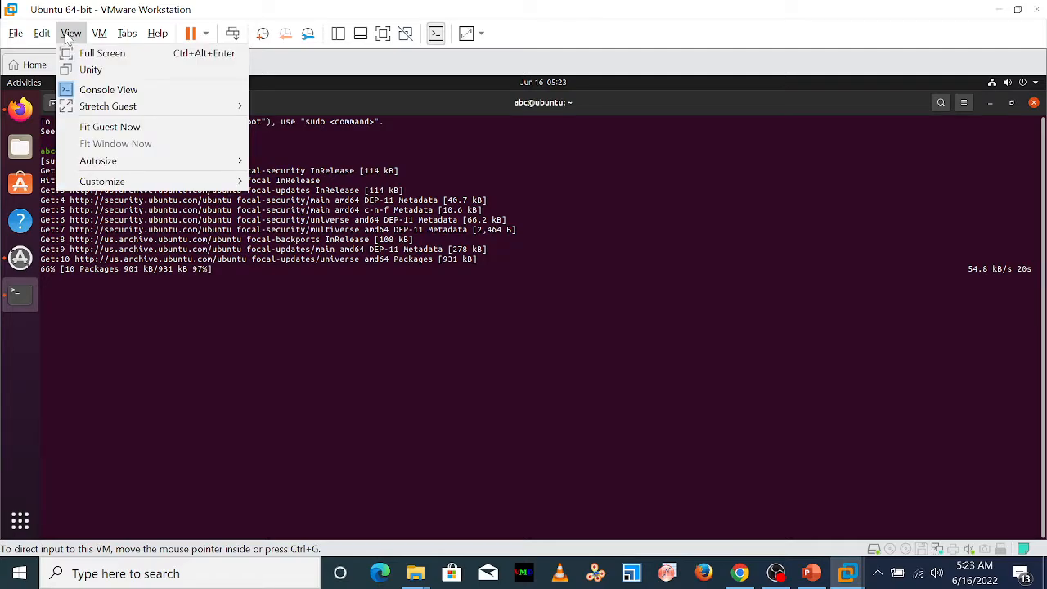
pyautogui.moveTo(51, 41)
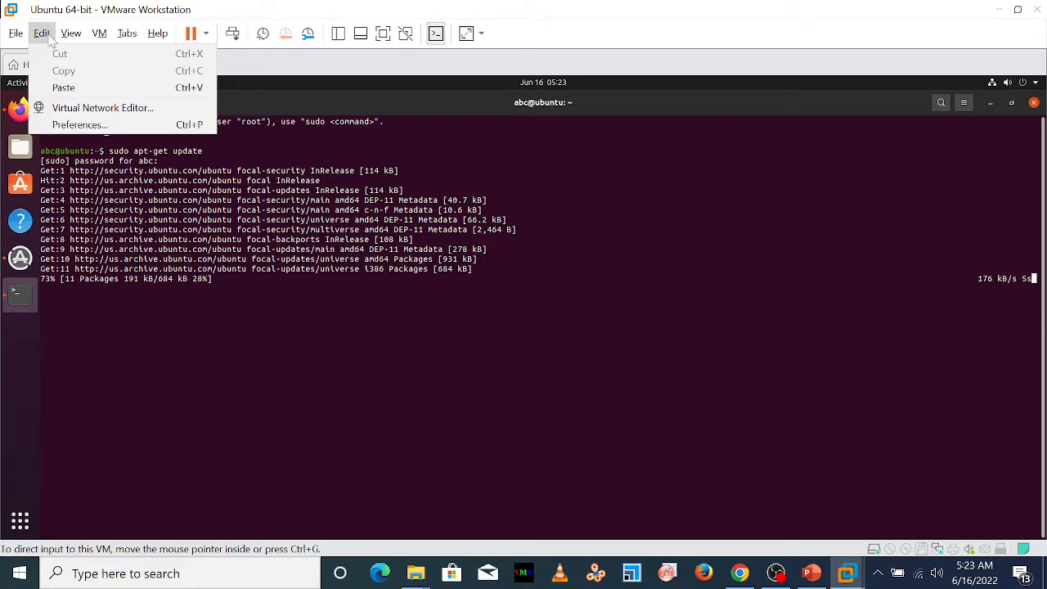
pyautogui.click(72, 123)
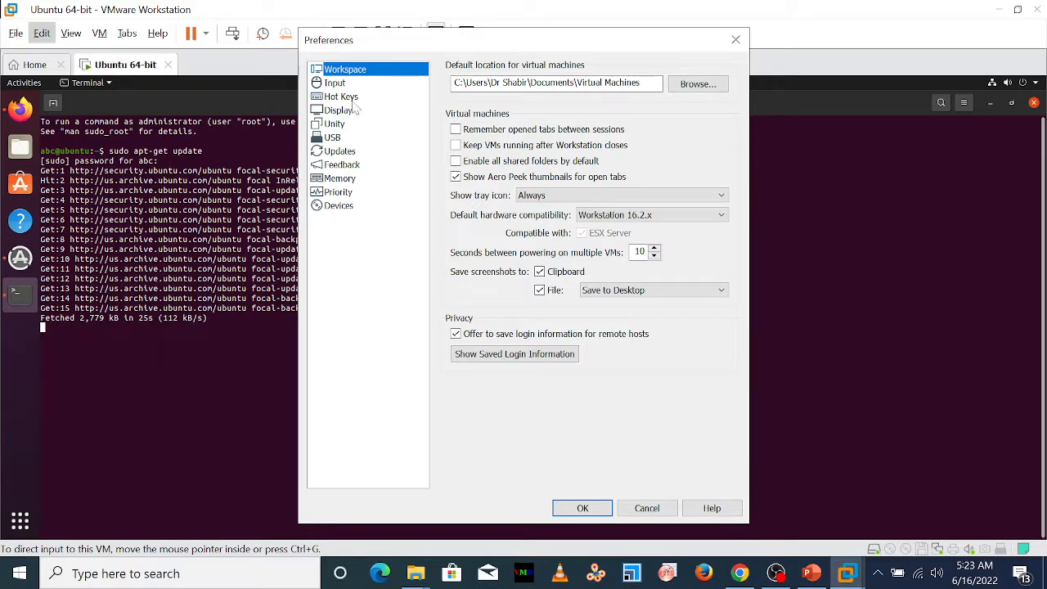
pyautogui.click(337, 85)
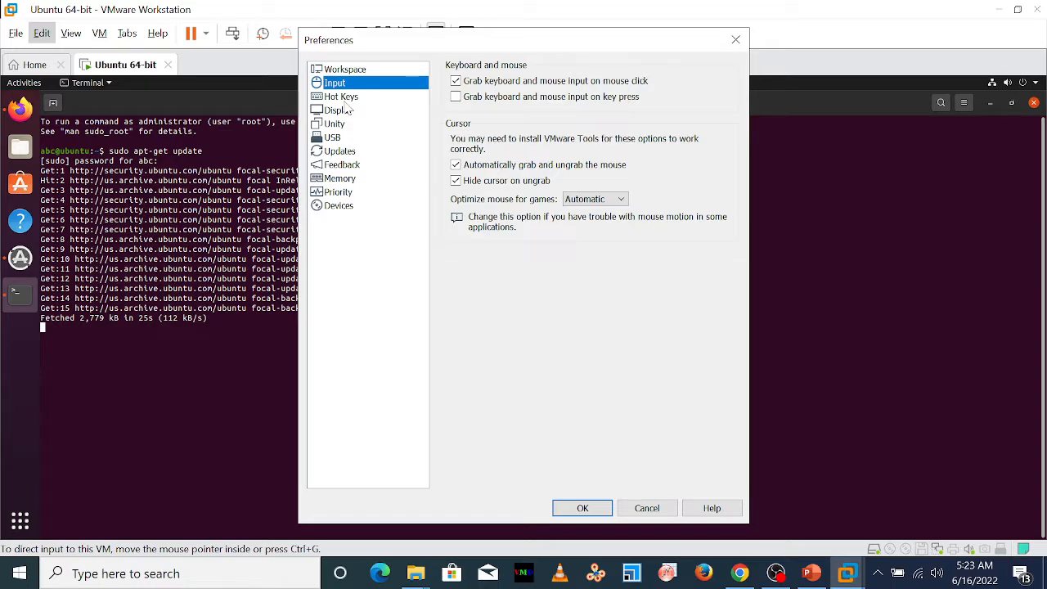
pyautogui.click(344, 99)
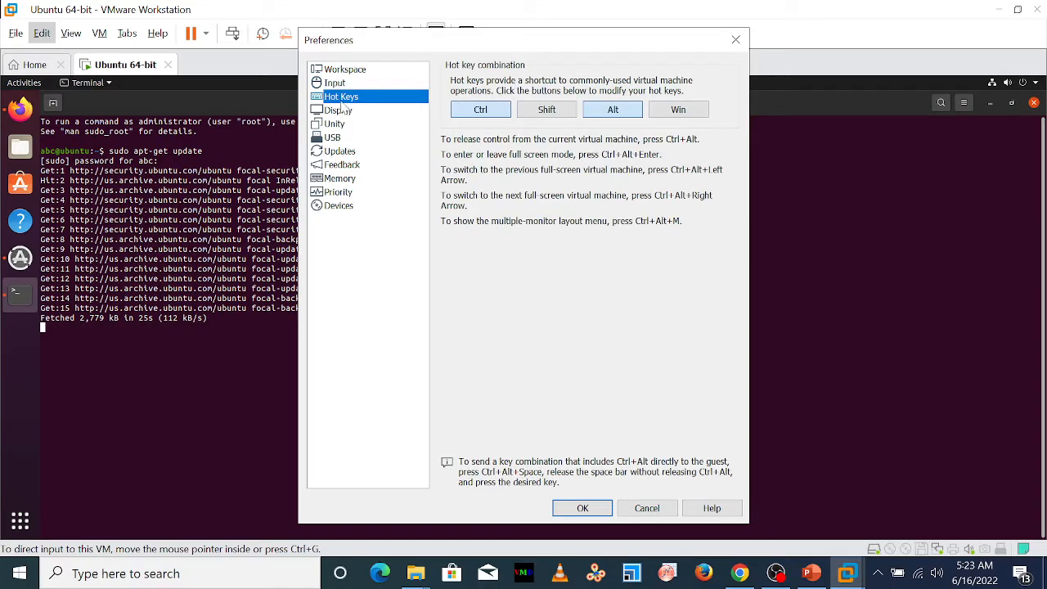
pyautogui.click(345, 110)
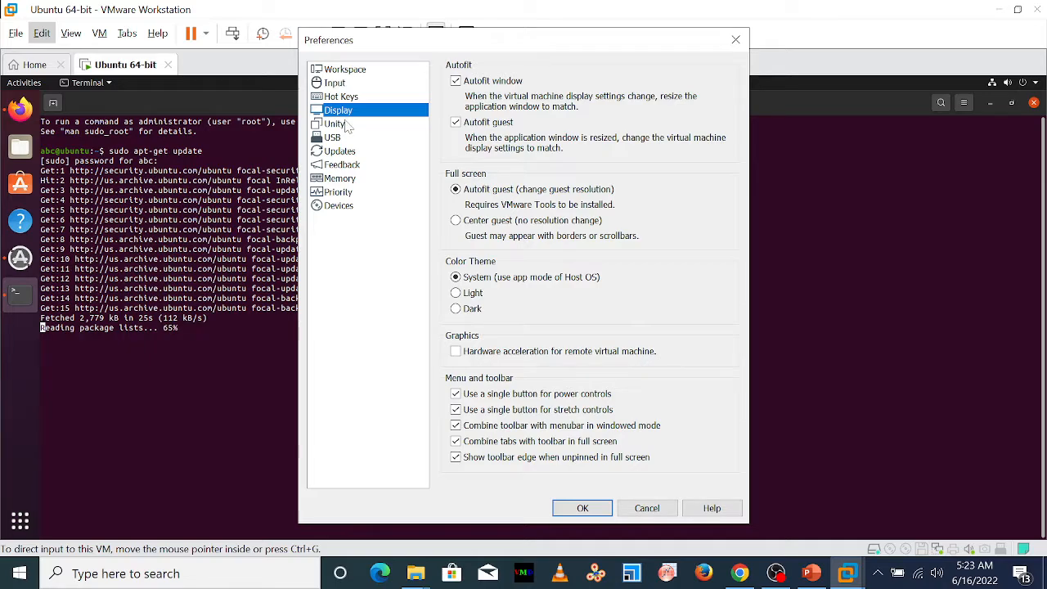
pyautogui.click(347, 124)
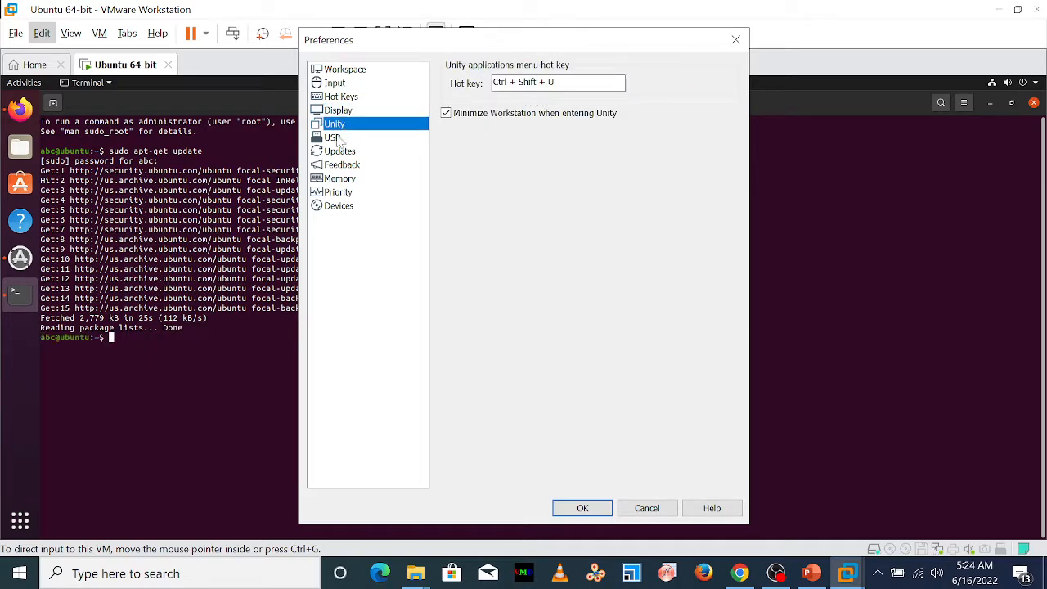
pyautogui.click(336, 137)
pyautogui.click(347, 152)
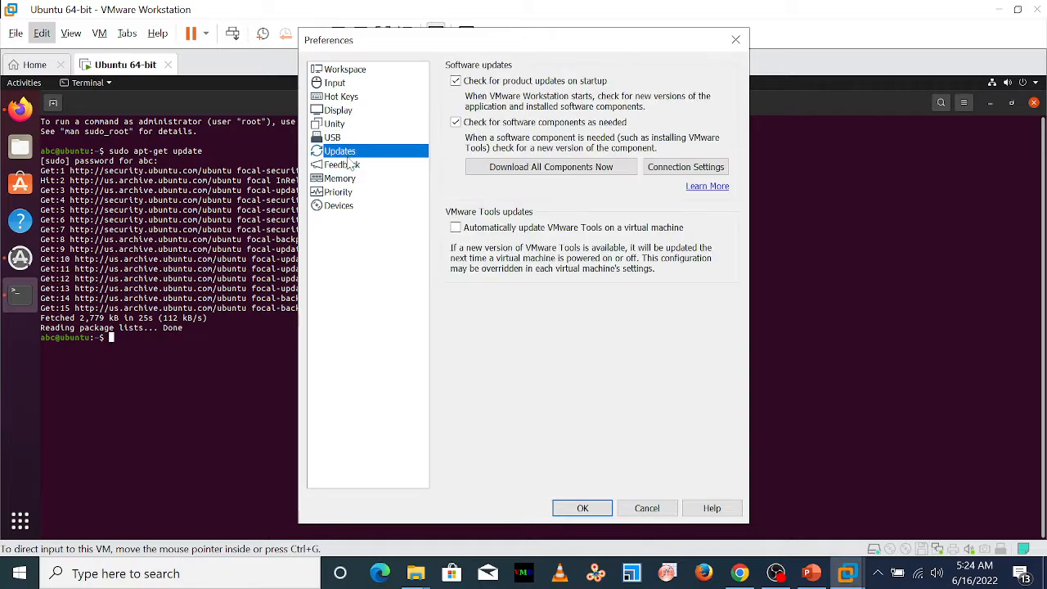
pyautogui.click(350, 165)
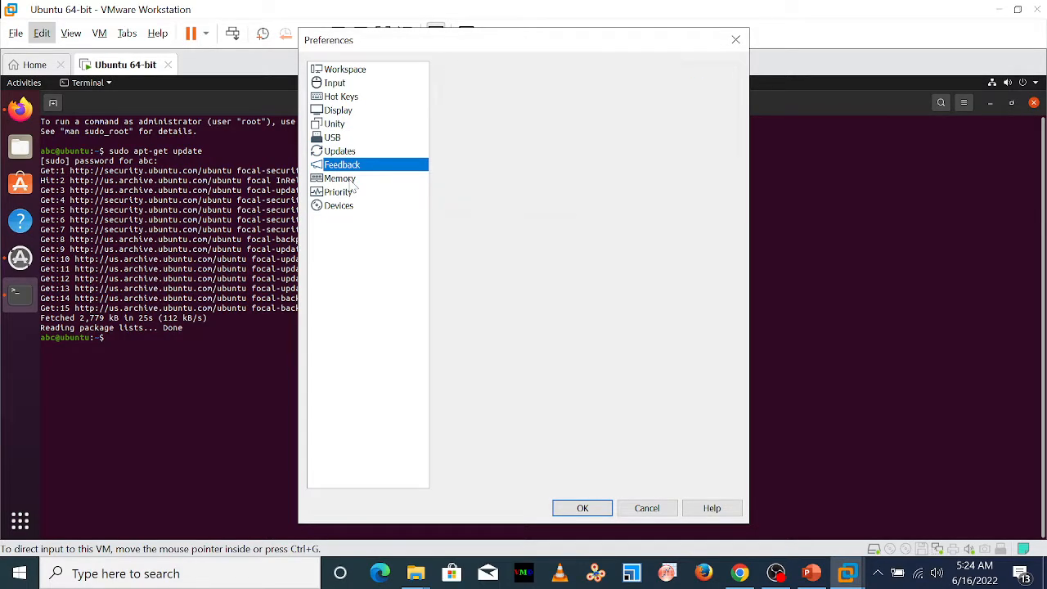
pyautogui.click(350, 179)
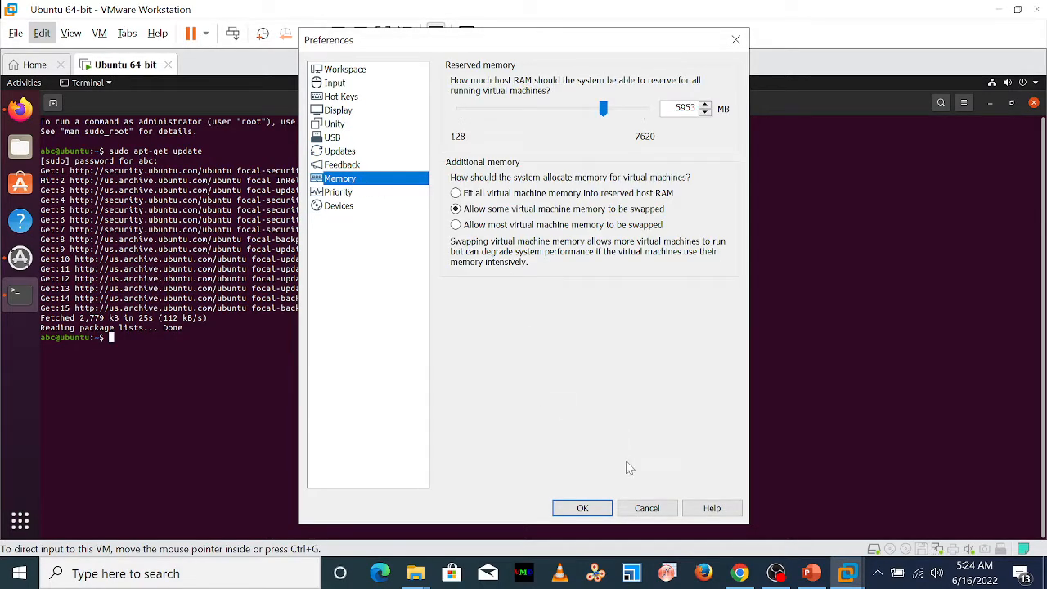
pyautogui.click(646, 508)
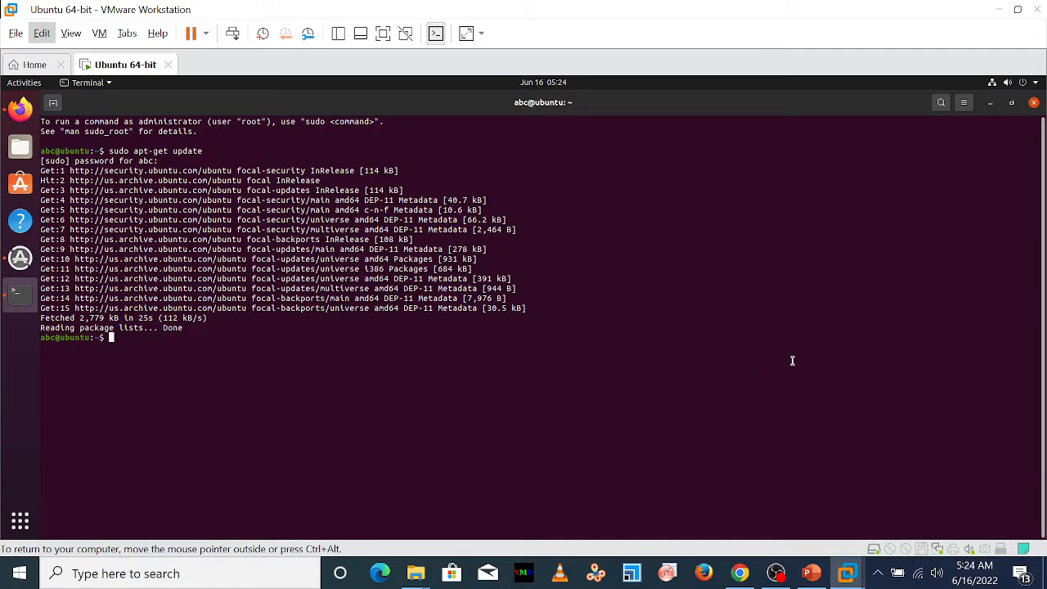
# Examine the Keyboard Shortcuts and the remaining categories in Ubuntu's Settings, and close the Settings window
pyautogui.click(1036, 88)
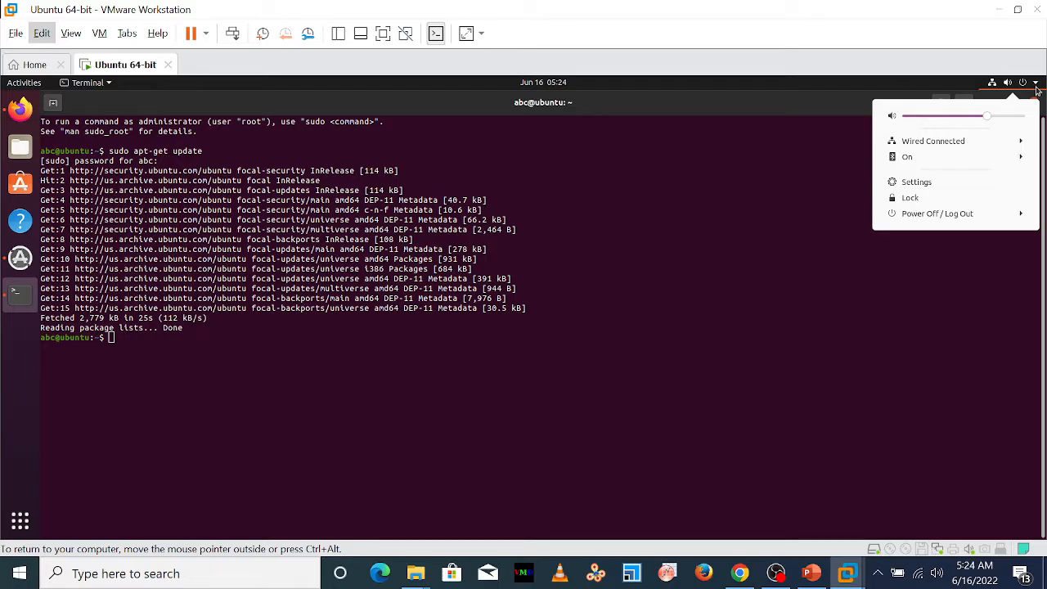
pyautogui.click(908, 182)
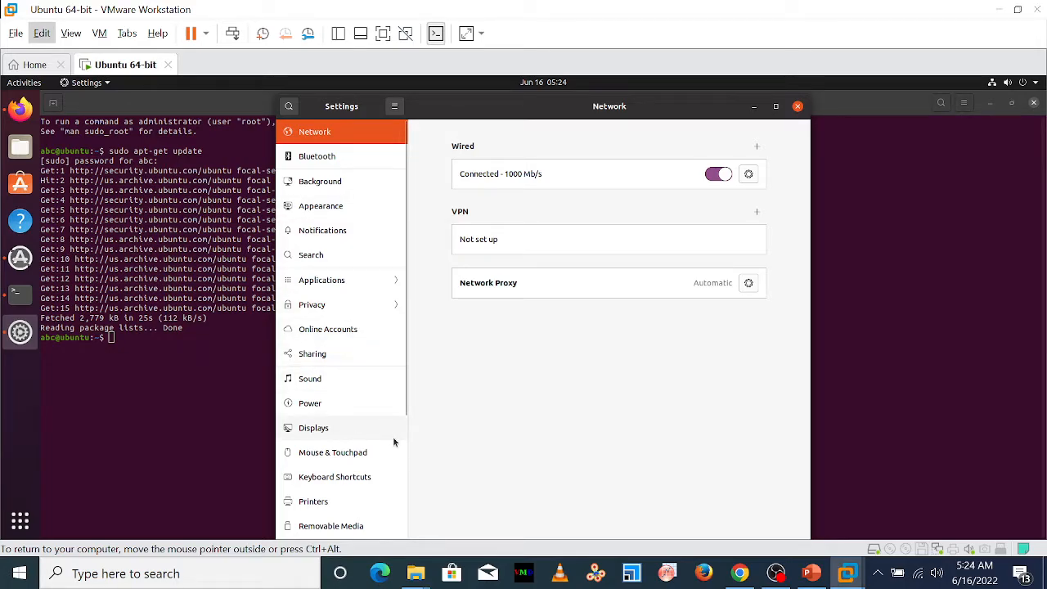
pyautogui.click(360, 479)
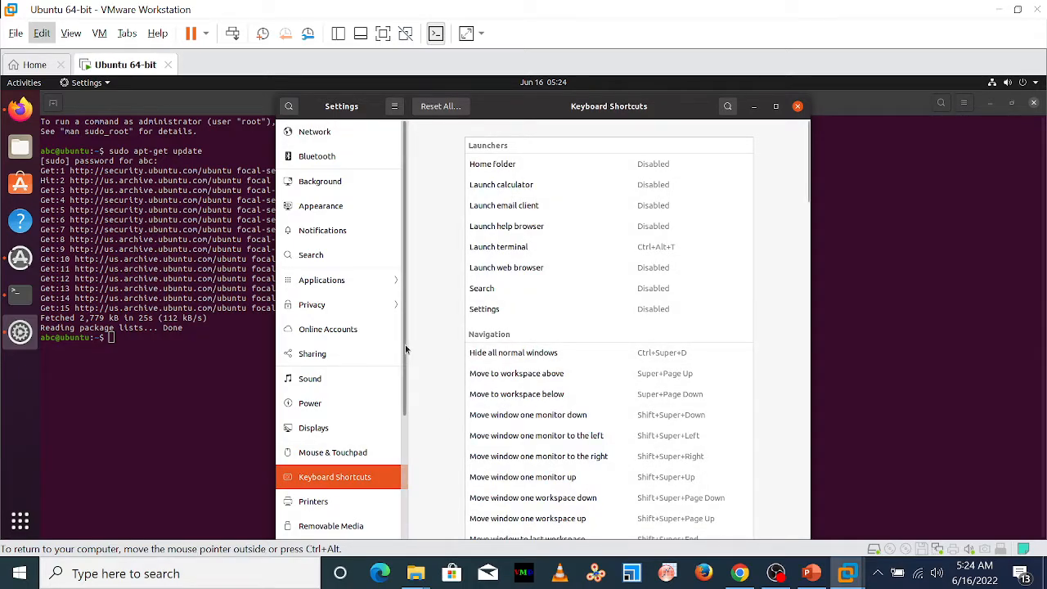
pyautogui.moveTo(405, 344); pyautogui.dragTo(406, 532)
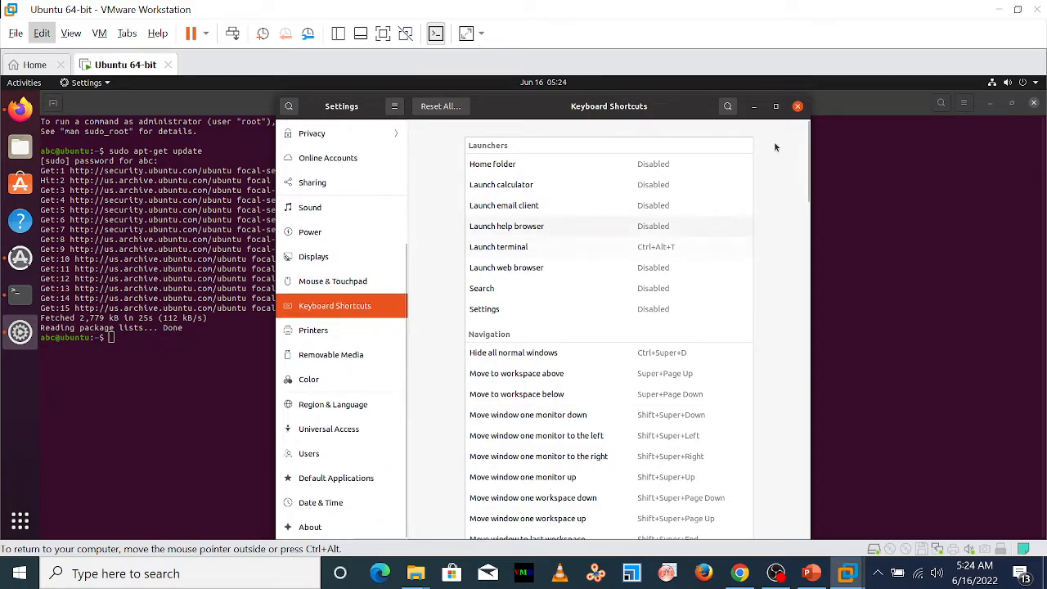
pyautogui.click(798, 107)
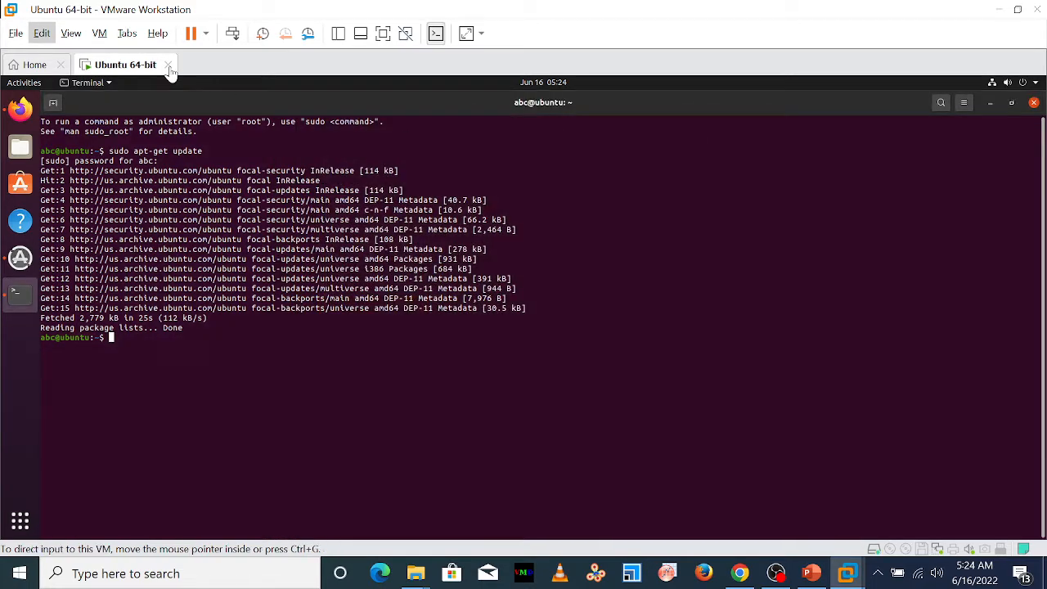
# Examine the VMware view and virtual machine options, the machine's hardware settings and Ubuntu's system options, closing them without changes
pyautogui.click(72, 36)
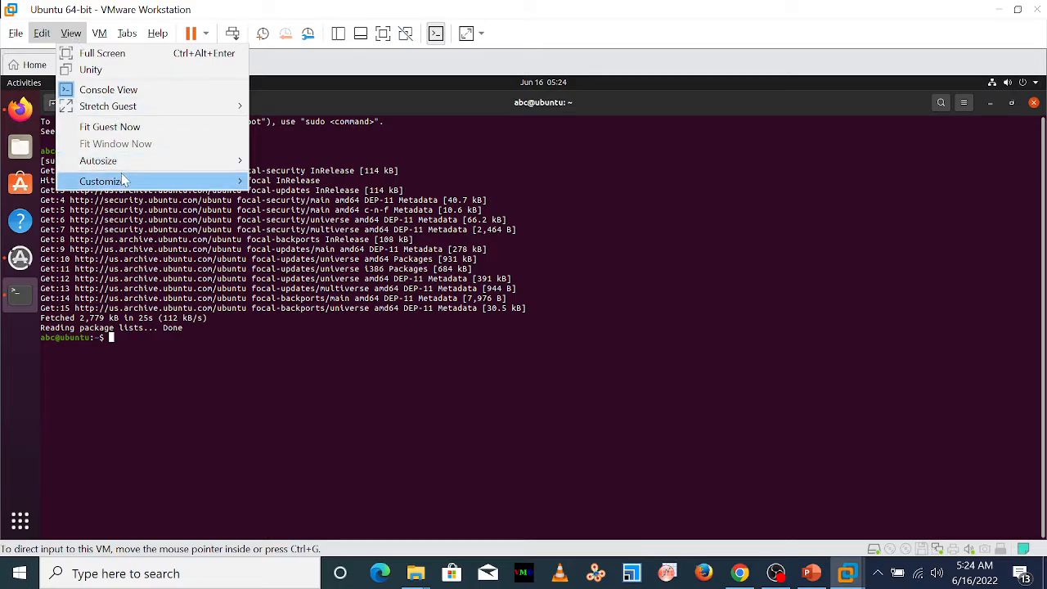
pyautogui.moveTo(122, 181)
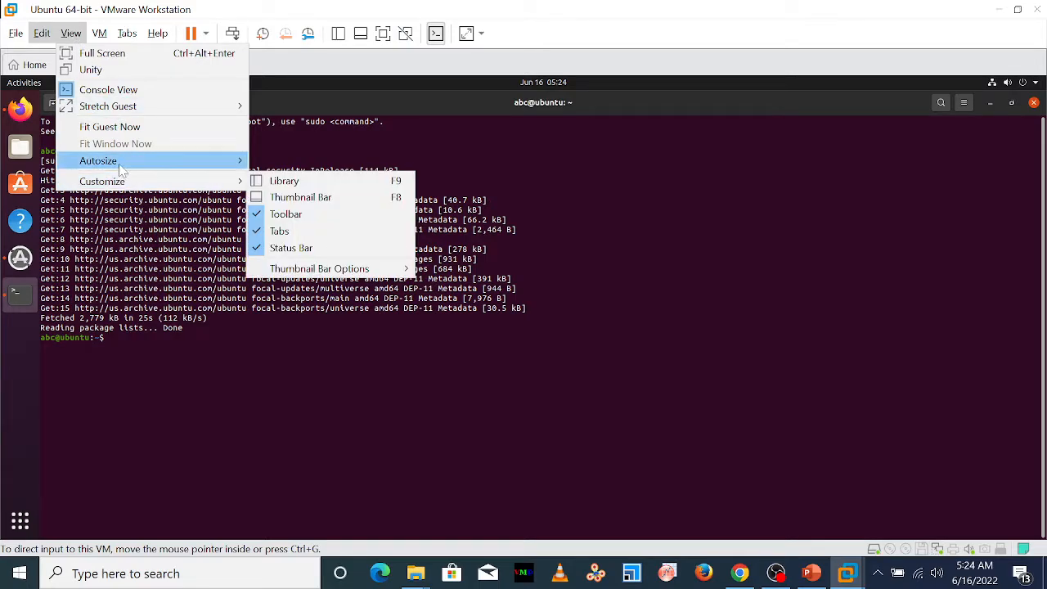
pyautogui.moveTo(121, 169)
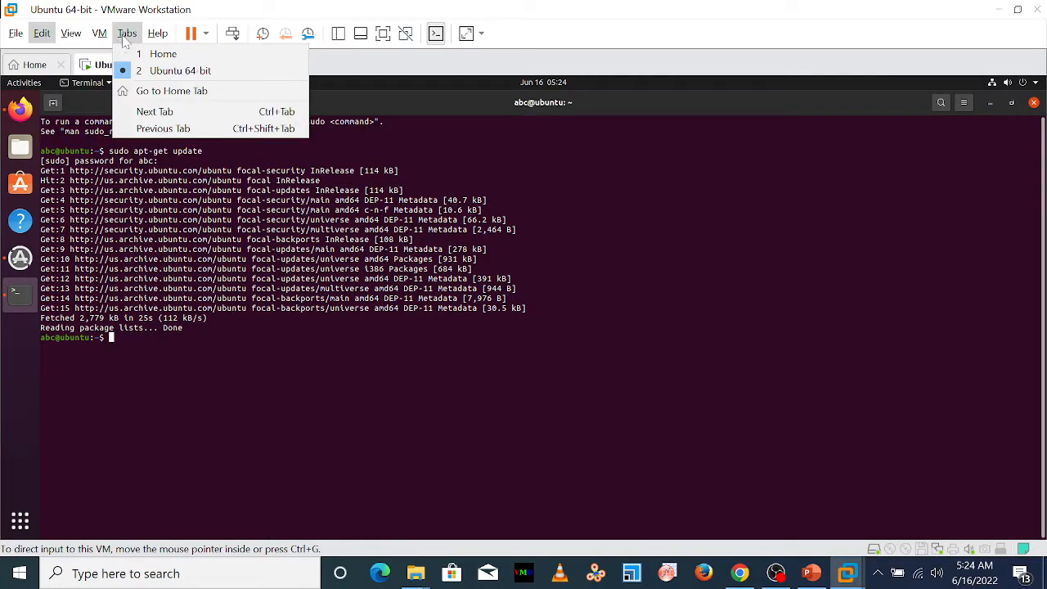
pyautogui.moveTo(102, 34)
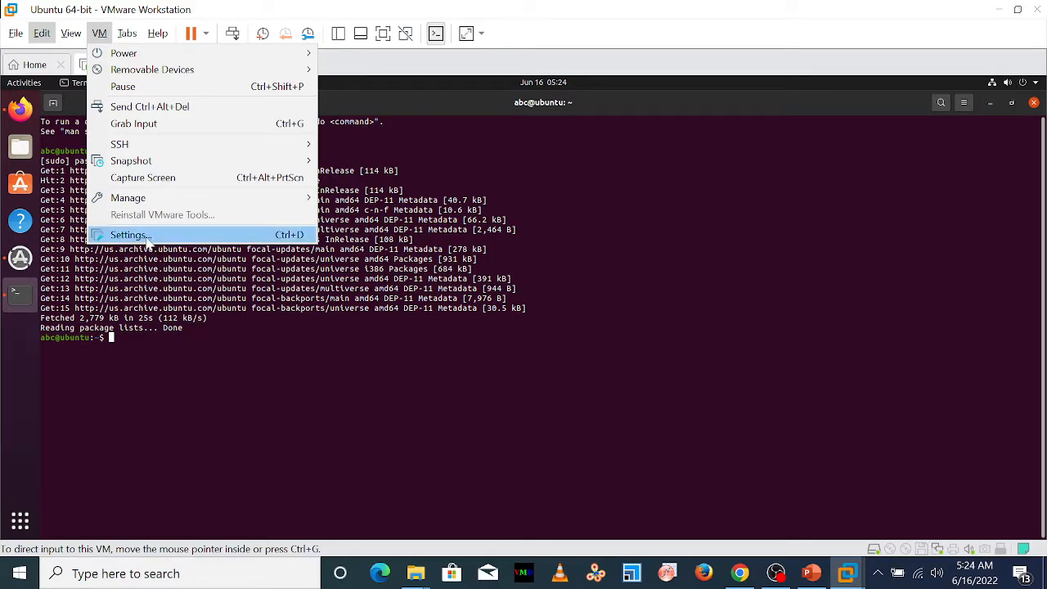
pyautogui.click(147, 237)
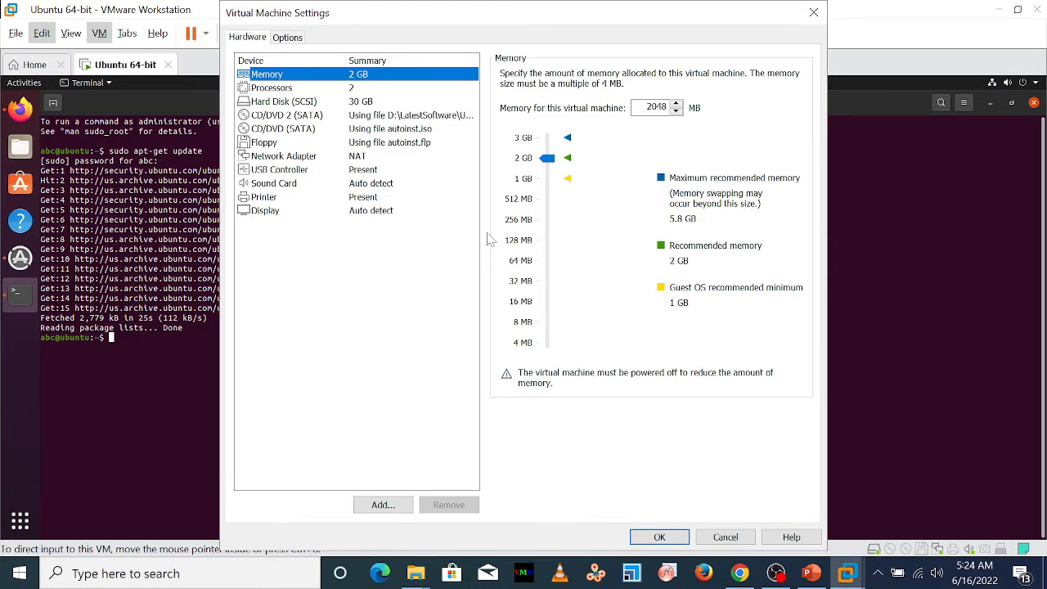
pyautogui.click(732, 540)
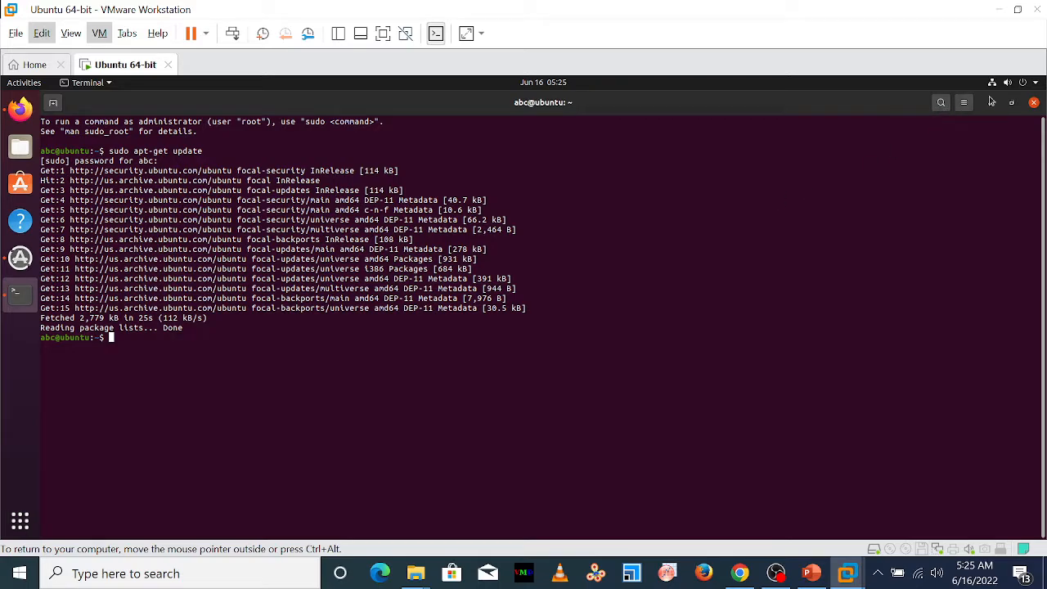
pyautogui.click(1035, 85)
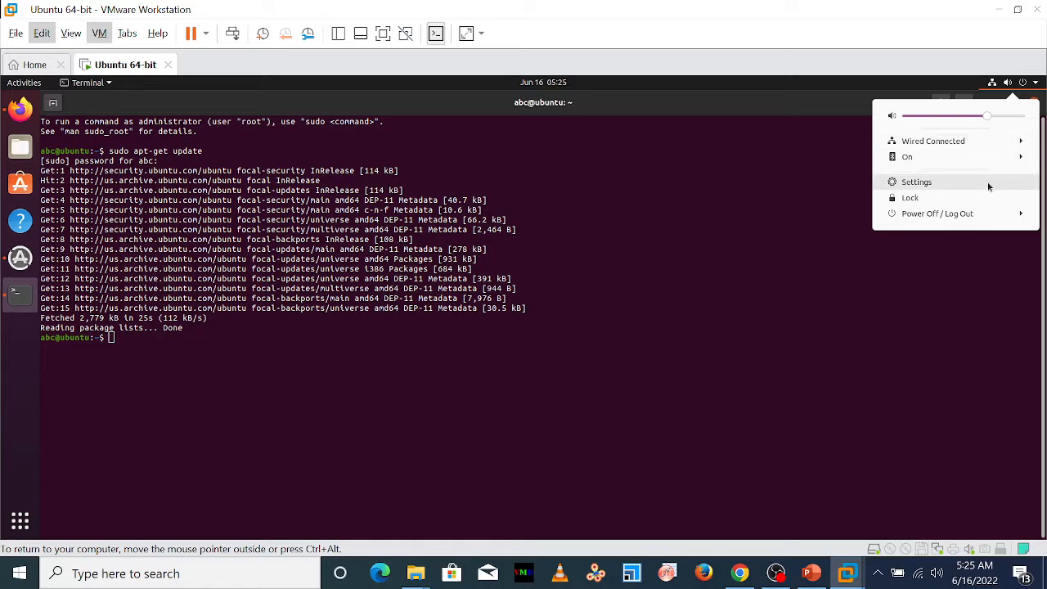
pyautogui.click(685, 218)
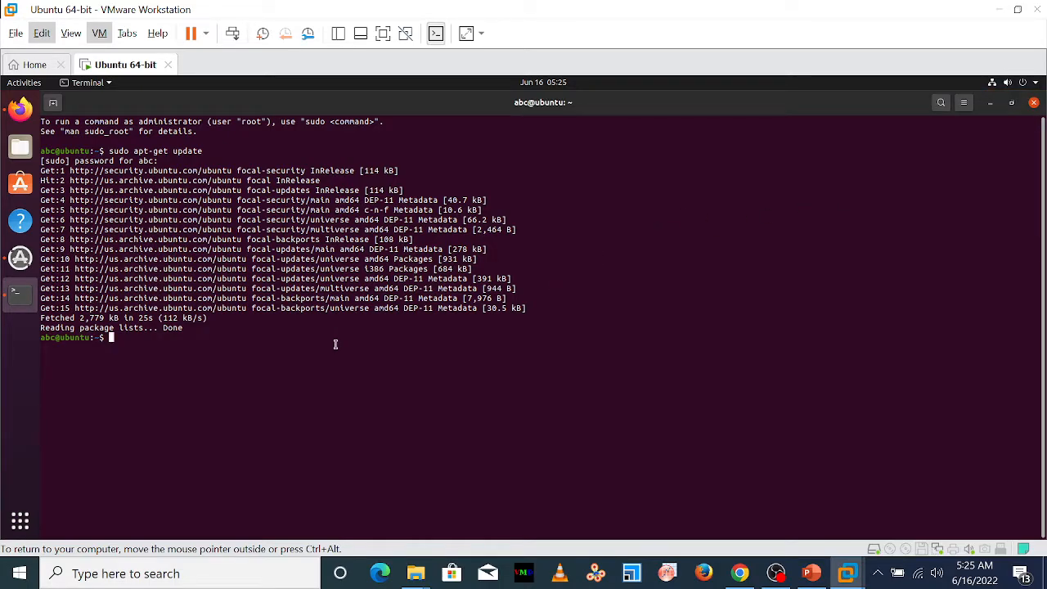
# Check the upgrade command on the PowerPoint Linux (Ubuntu) Installation slide and return to the Ubuntu 64-bit virtual machine
pyautogui.click(810, 573)
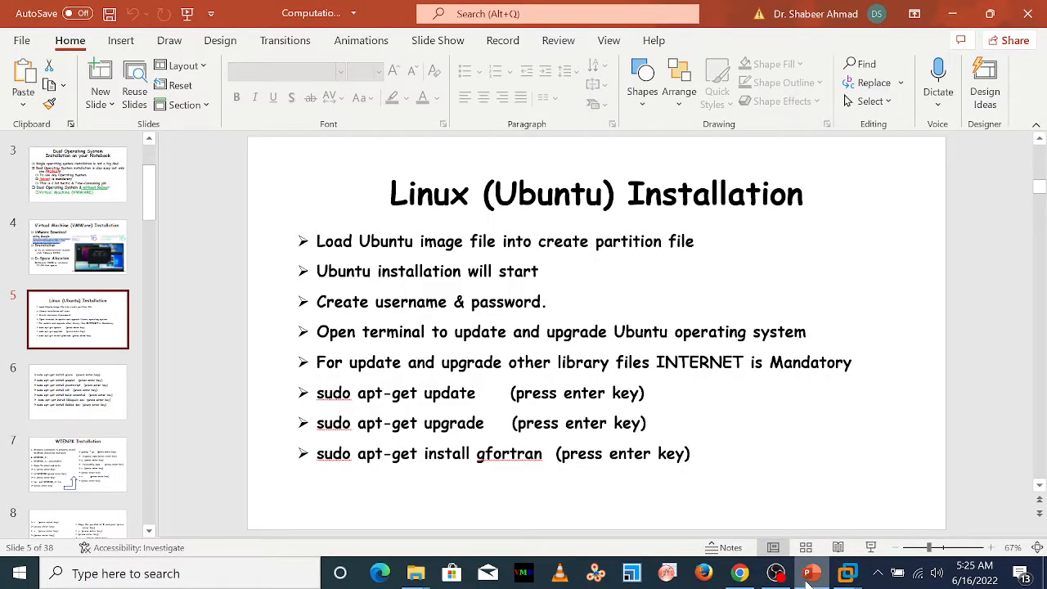
pyautogui.rightClick(809, 580)
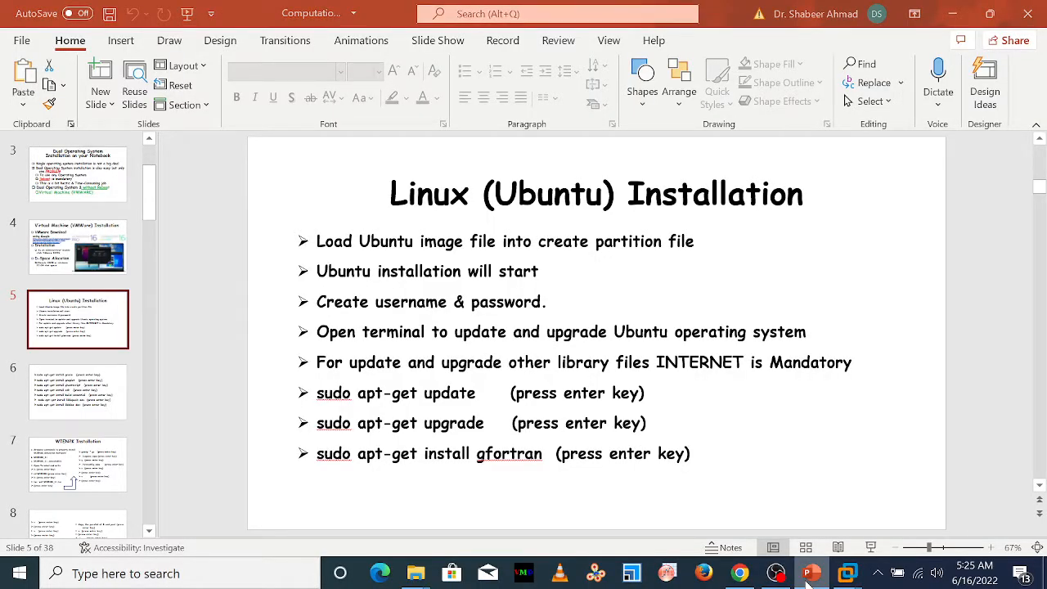
pyautogui.click(846, 579)
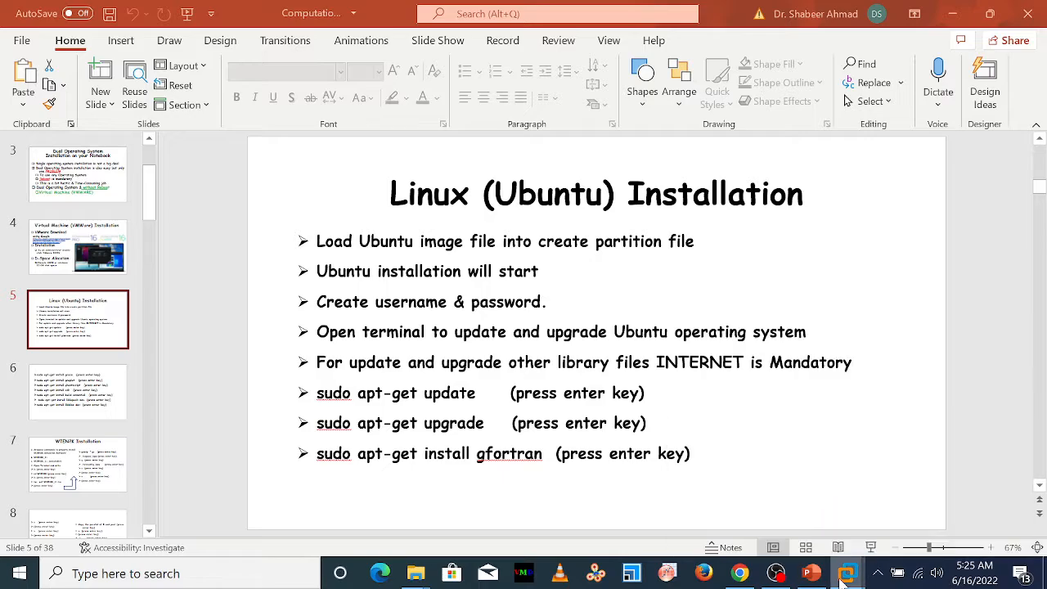
pyautogui.moveTo(843, 576)
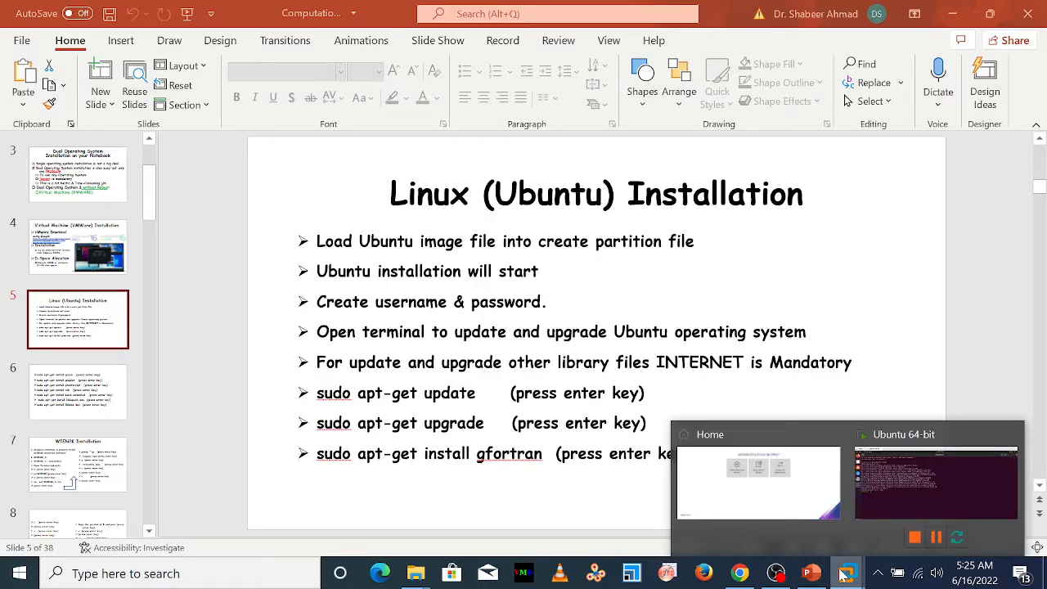
pyautogui.click(895, 508)
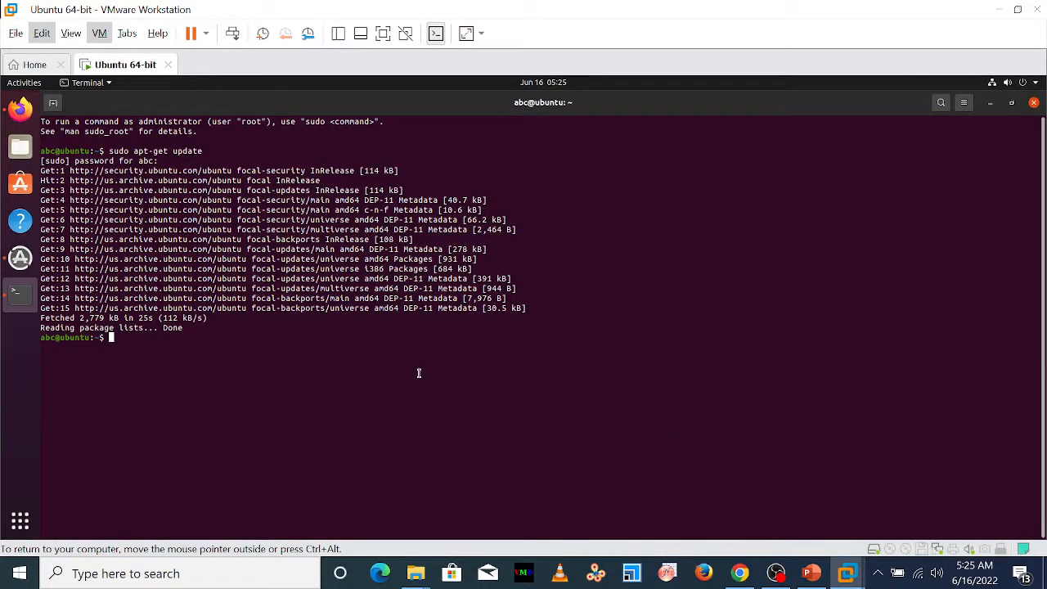
# Run sudo apt-get upgrade in the Ubuntu terminal and answer y to continue with the package upgrade
pyautogui.press('Up')
pyautogui.press('BackSpace')
pyautogui.press('BackSpace')
pyautogui.press('BackSpace')
pyautogui.press('BackSpace')
pyautogui.press('BackSpace')
pyautogui.write('grade')
pyautogui.press('Return')
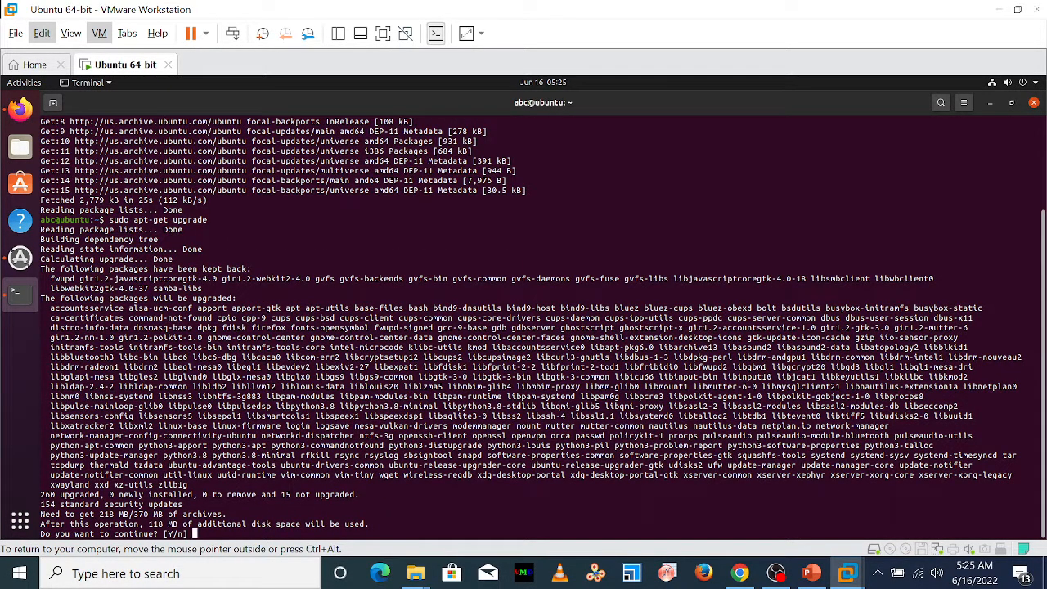
pyautogui.write('y')
pyautogui.press('Return')
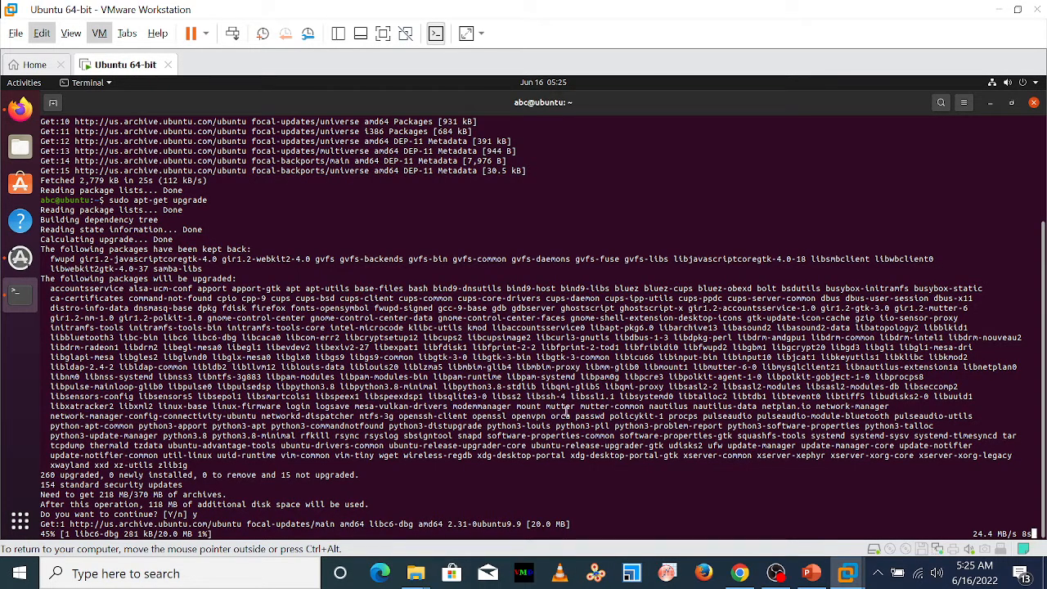
# View the terminal's General preferences and its Find options, and close both without changes
pyautogui.click(965, 104)
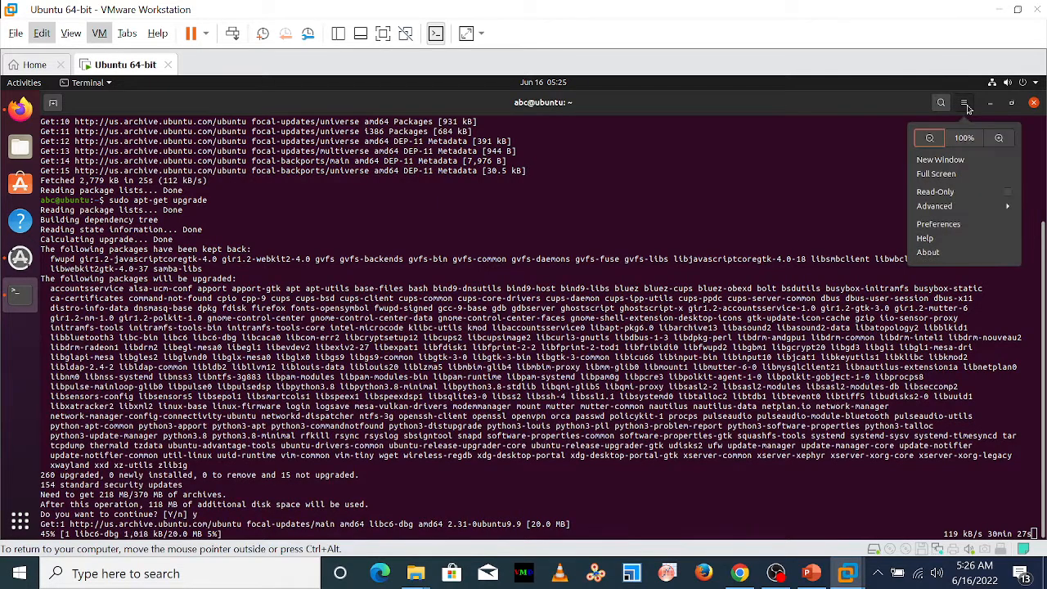
pyautogui.click(953, 224)
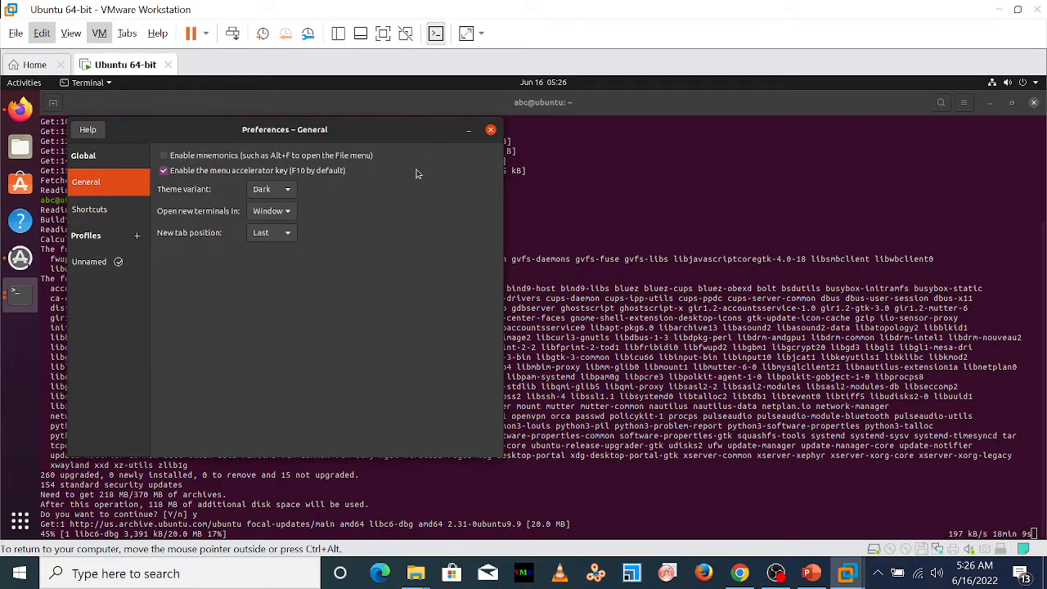
pyautogui.click(491, 131)
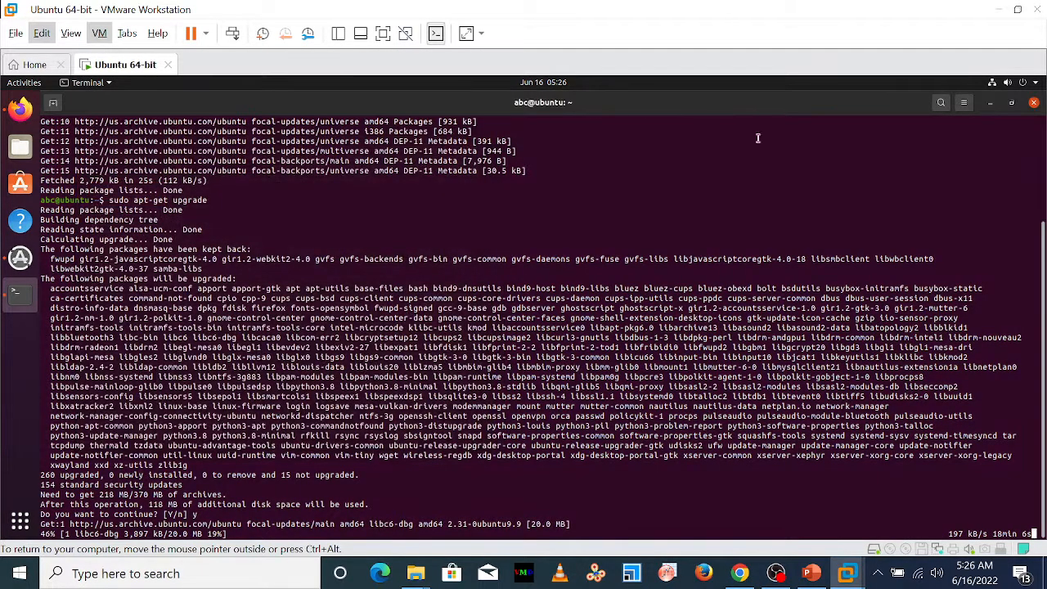
pyautogui.click(943, 105)
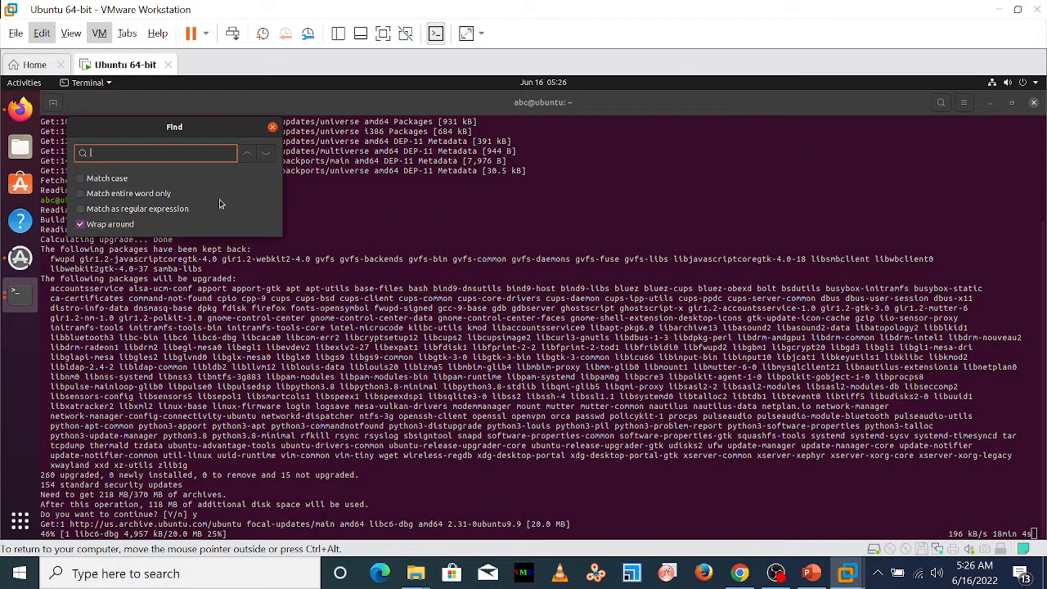
pyautogui.click(273, 127)
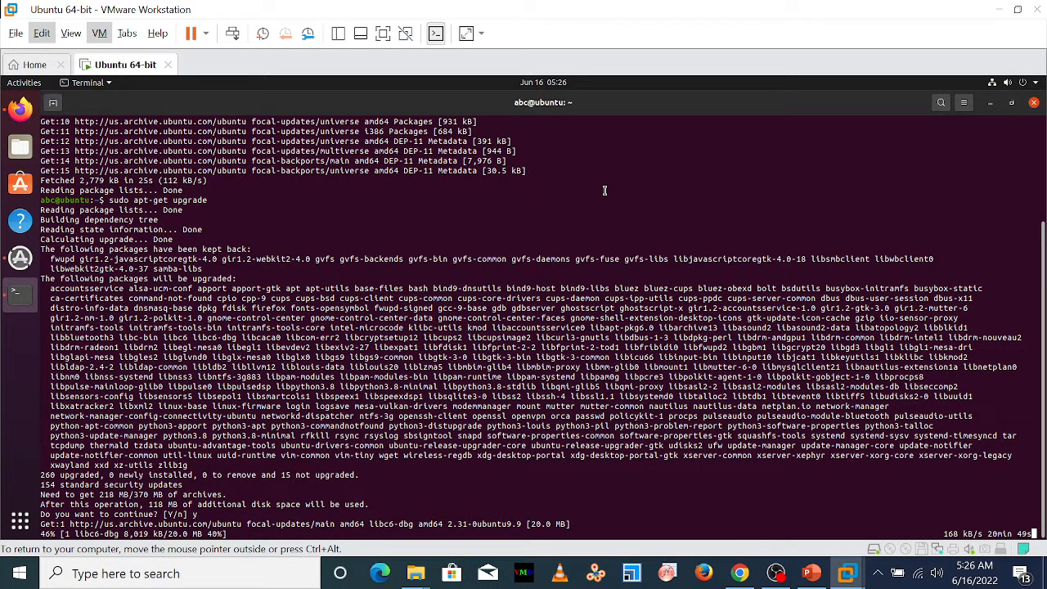
pyautogui.click(16, 33)
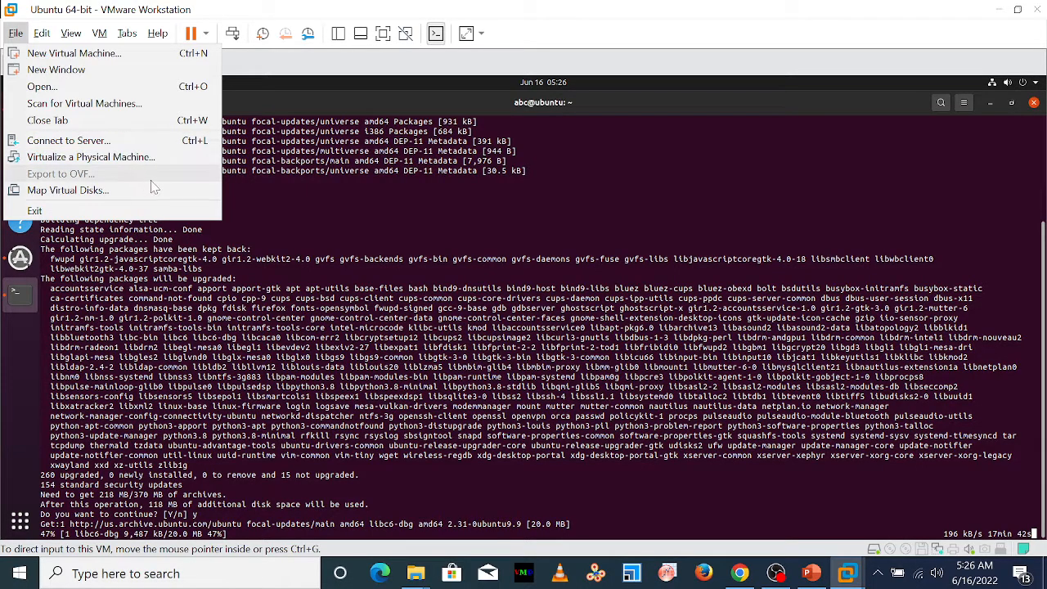
pyautogui.click(274, 189)
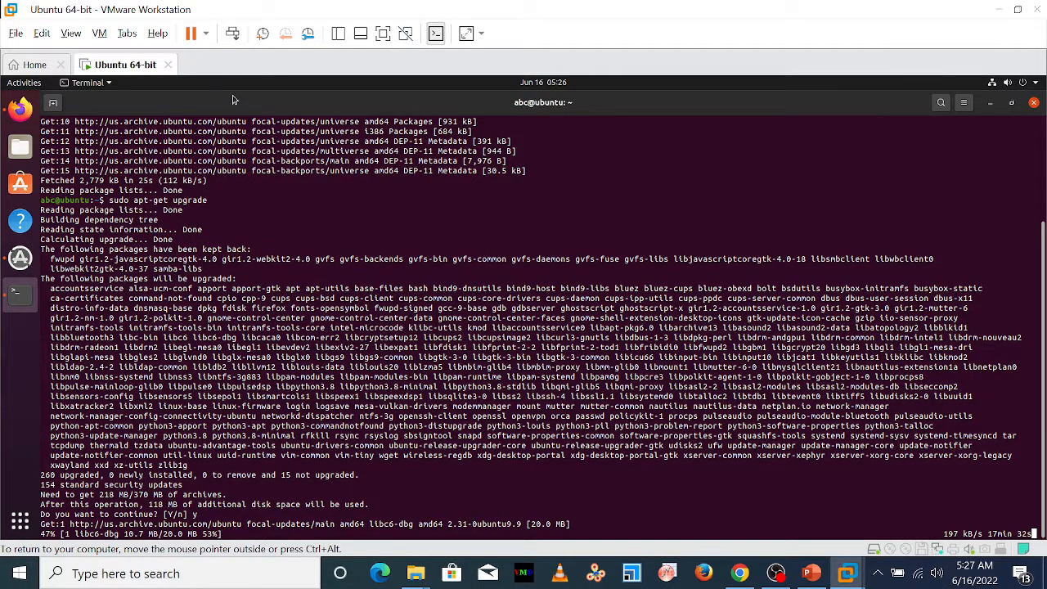
pyautogui.click(207, 34)
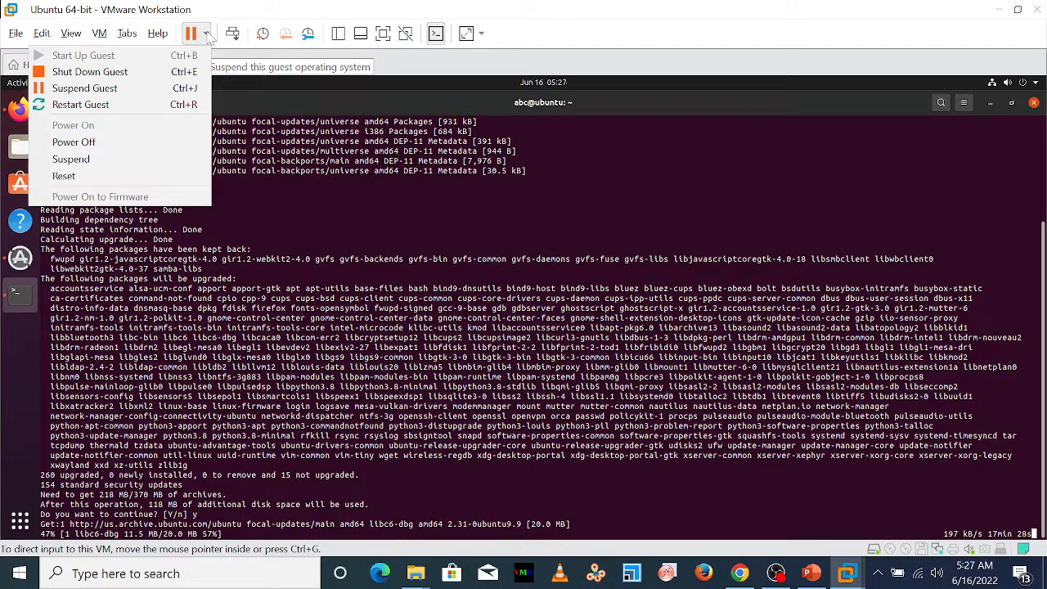
pyautogui.click(270, 85)
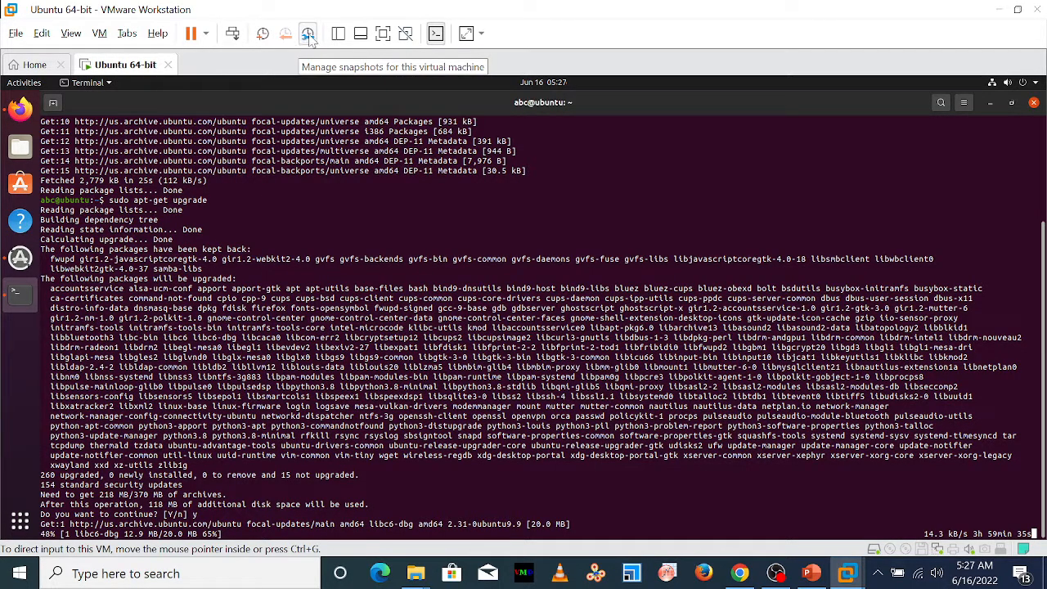
pyautogui.click(483, 34)
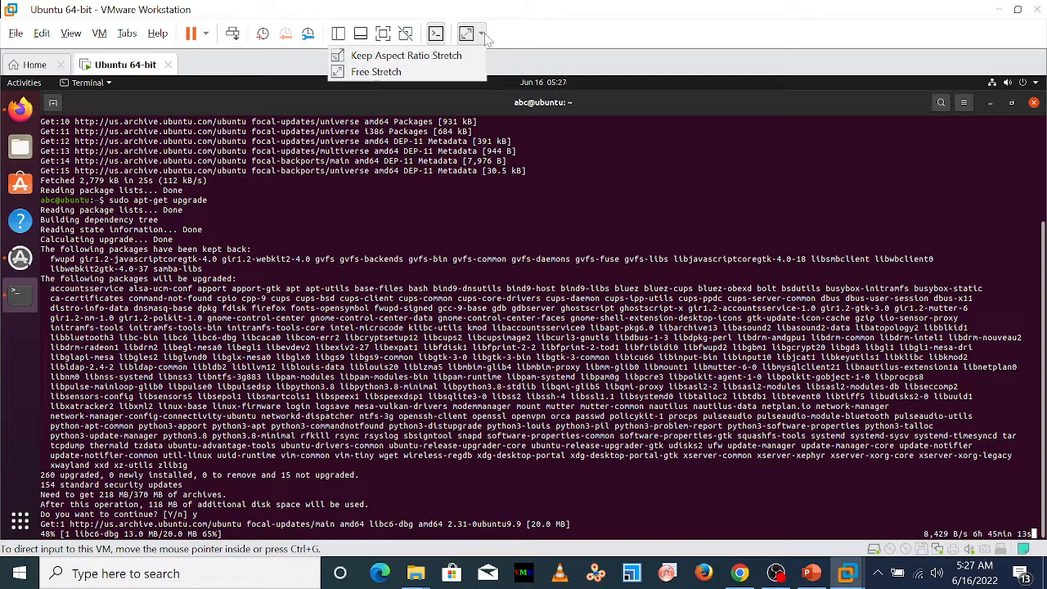
pyautogui.click(652, 110)
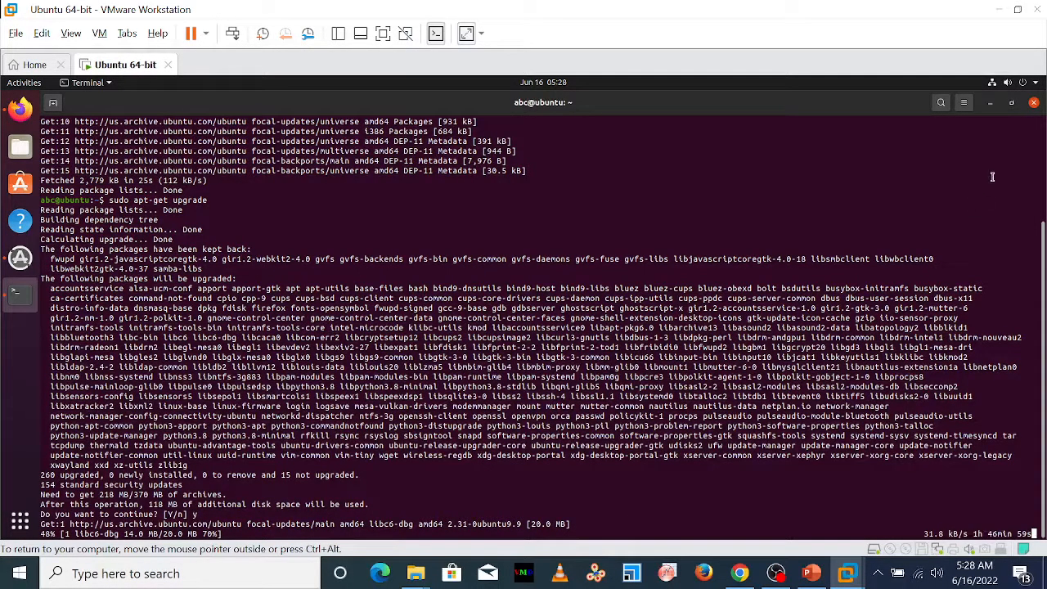
# Restore the terminal from its maximized state, enlarge its window and move it higher on the Ubuntu desktop
pyautogui.click(1013, 102)
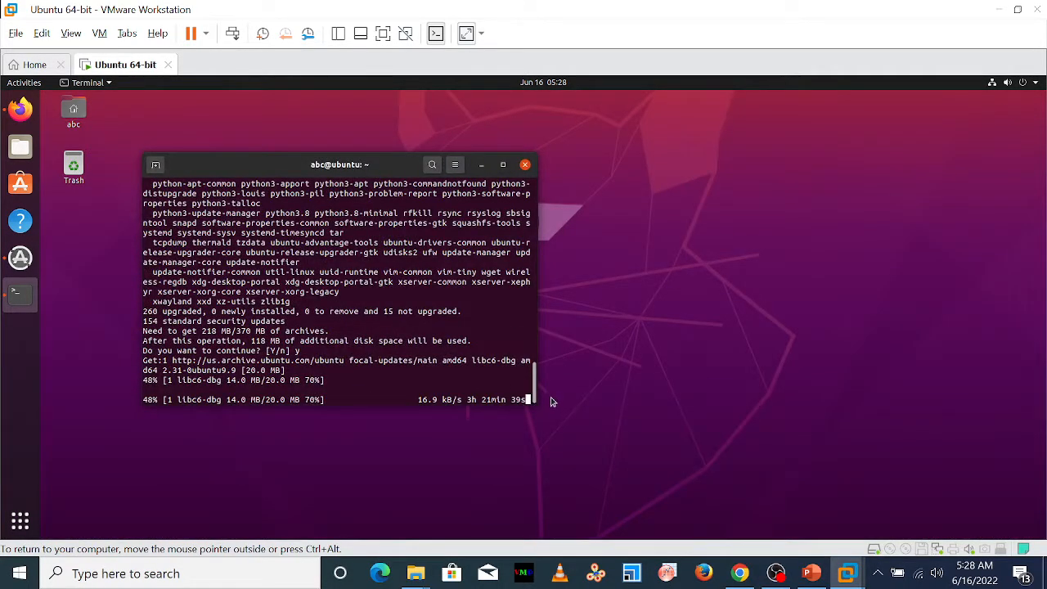
pyautogui.moveTo(534, 405); pyautogui.dragTo(707, 477)
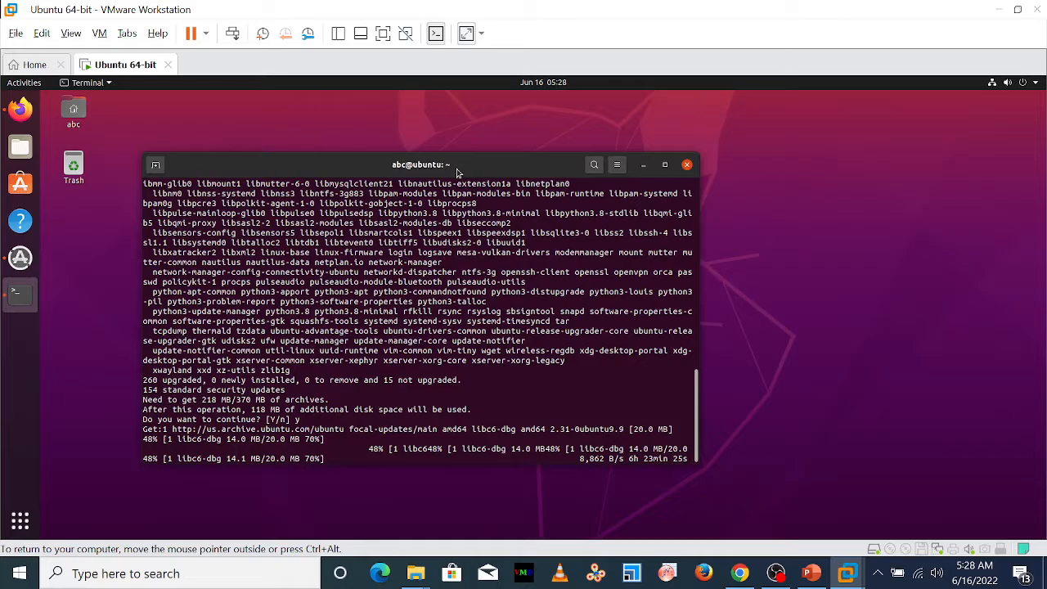
pyautogui.moveTo(459, 167); pyautogui.dragTo(494, 116)
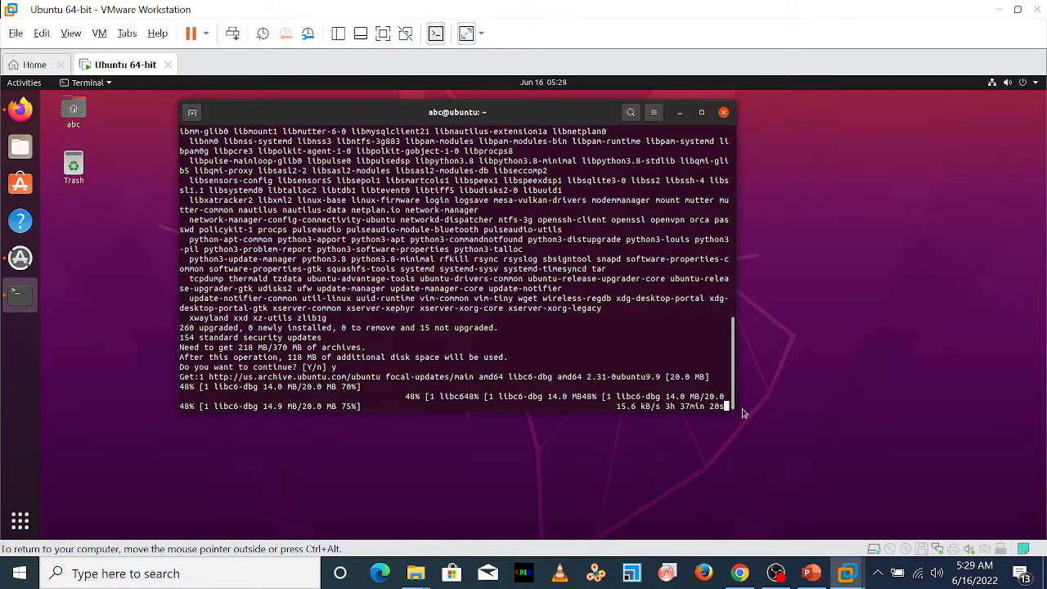
# Check the gfortran and library install commands on PowerPoint slides 5 and 6, and return to the Ubuntu 64-bit virtual machine
pyautogui.click(999, 11)
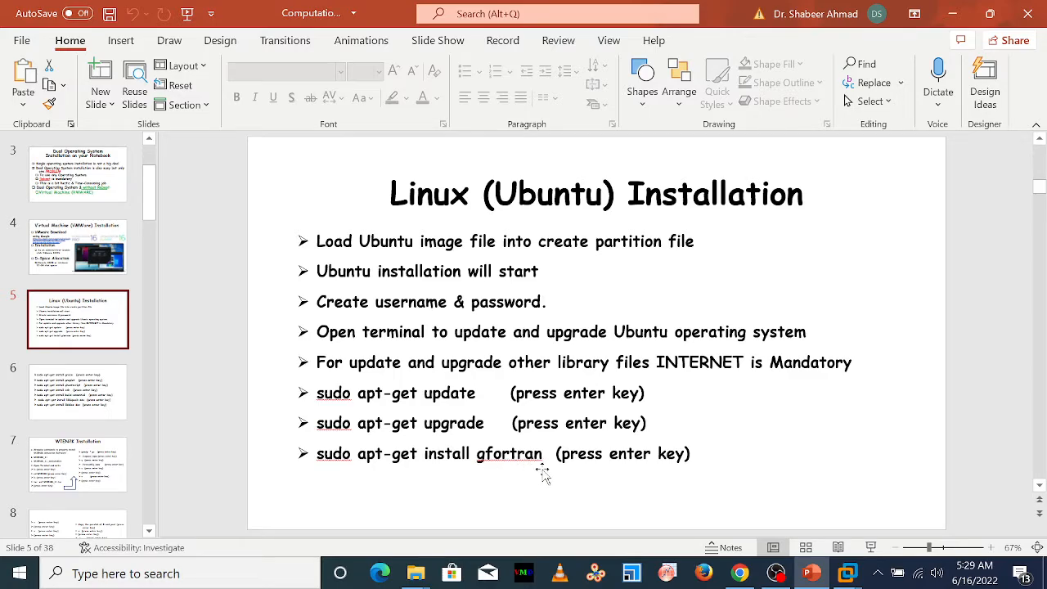
pyautogui.click(62, 401)
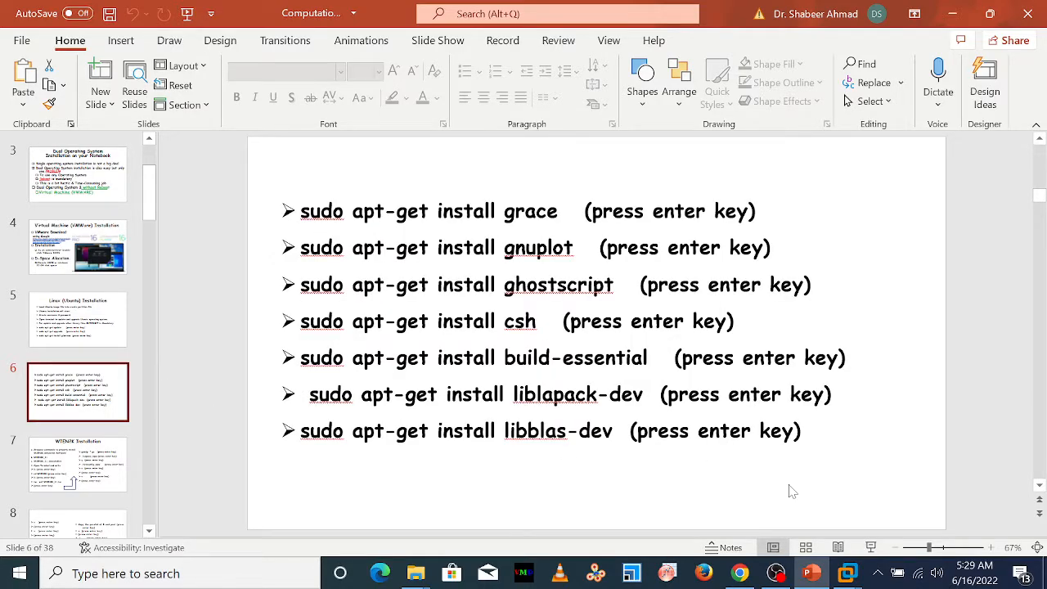
pyautogui.moveTo(847, 577)
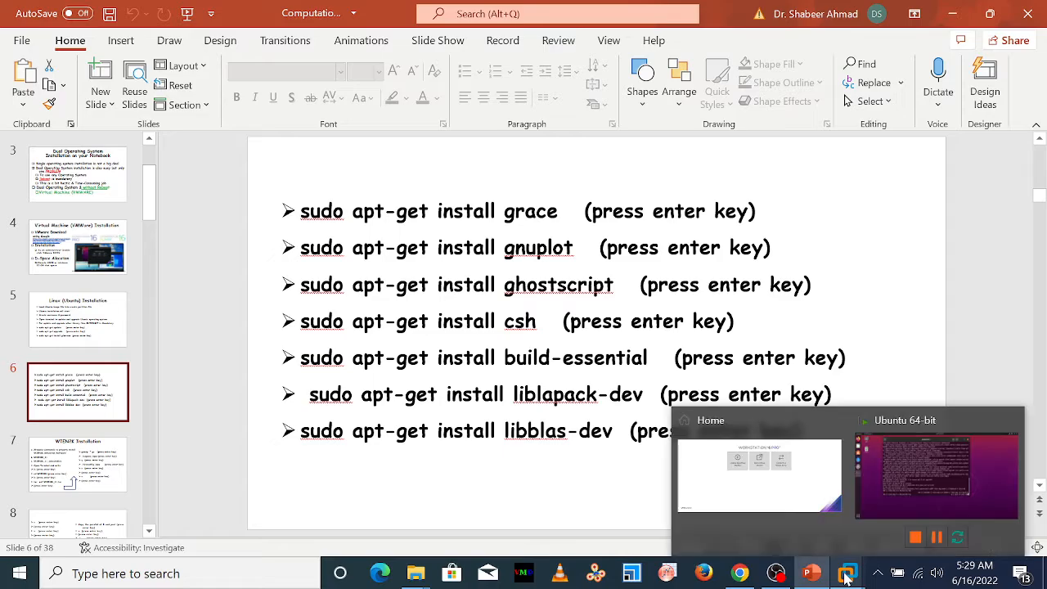
pyautogui.click(900, 481)
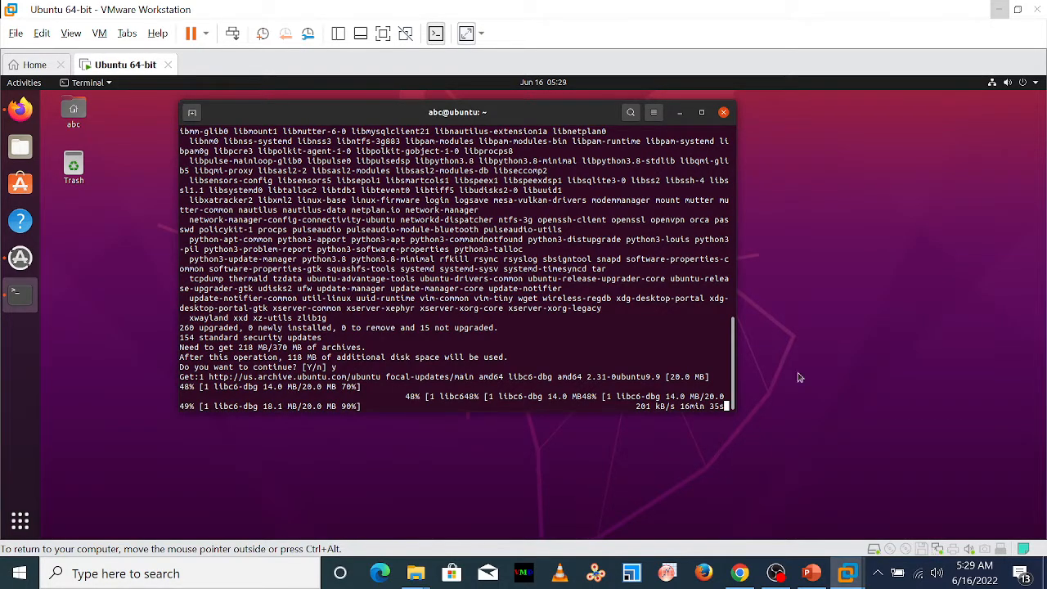
# Restore and re-maximize the VMware window, make the Ubuntu terminal taller, and switch back to the PowerPoint slide of install commands
pyautogui.click(1016, 13)
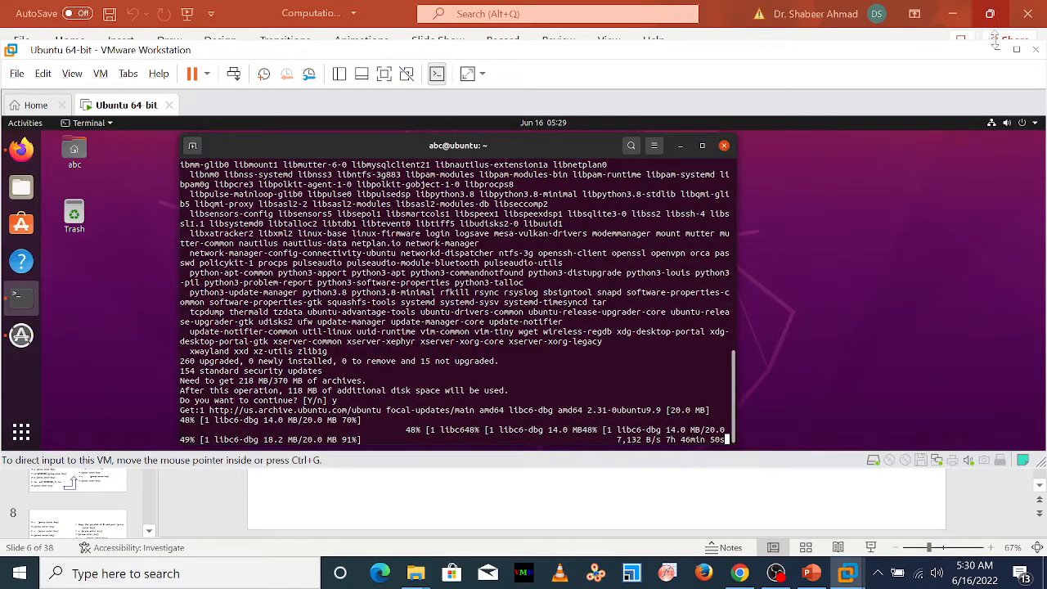
pyautogui.click(1017, 51)
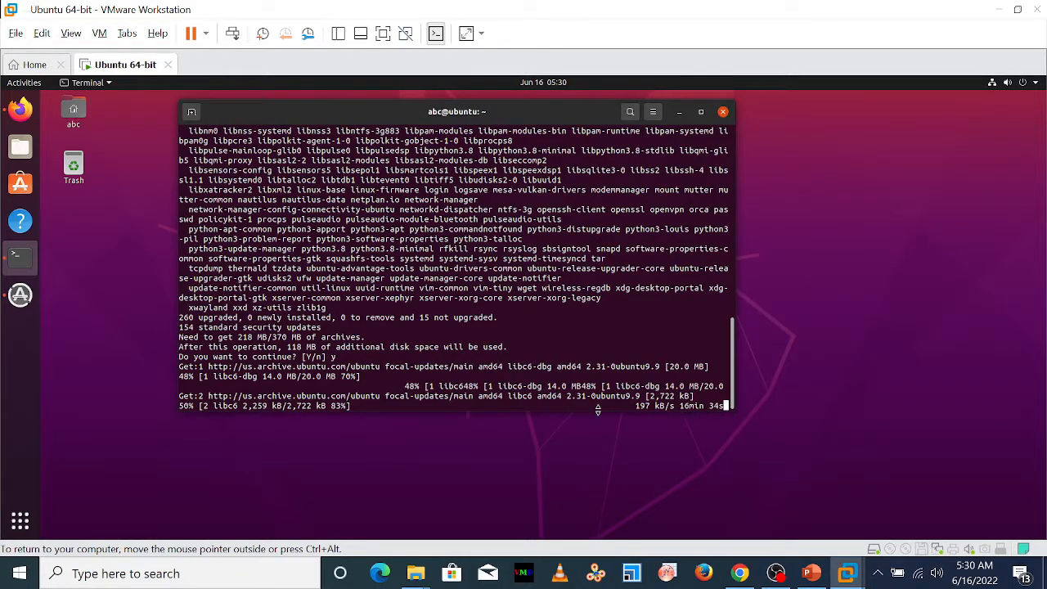
pyautogui.moveTo(598, 410); pyautogui.dragTo(600, 451)
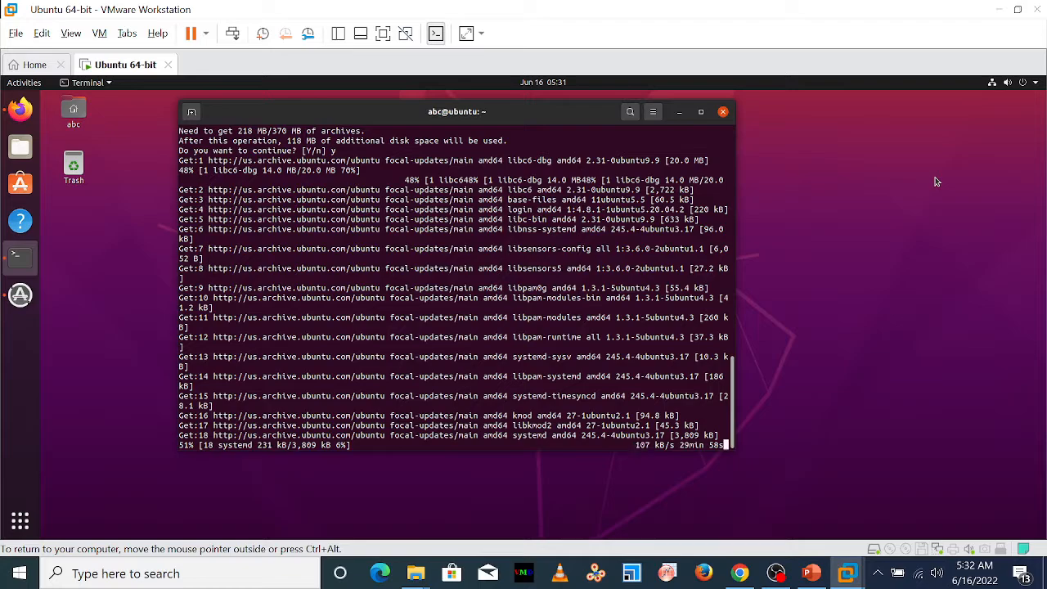
pyautogui.click(1000, 9)
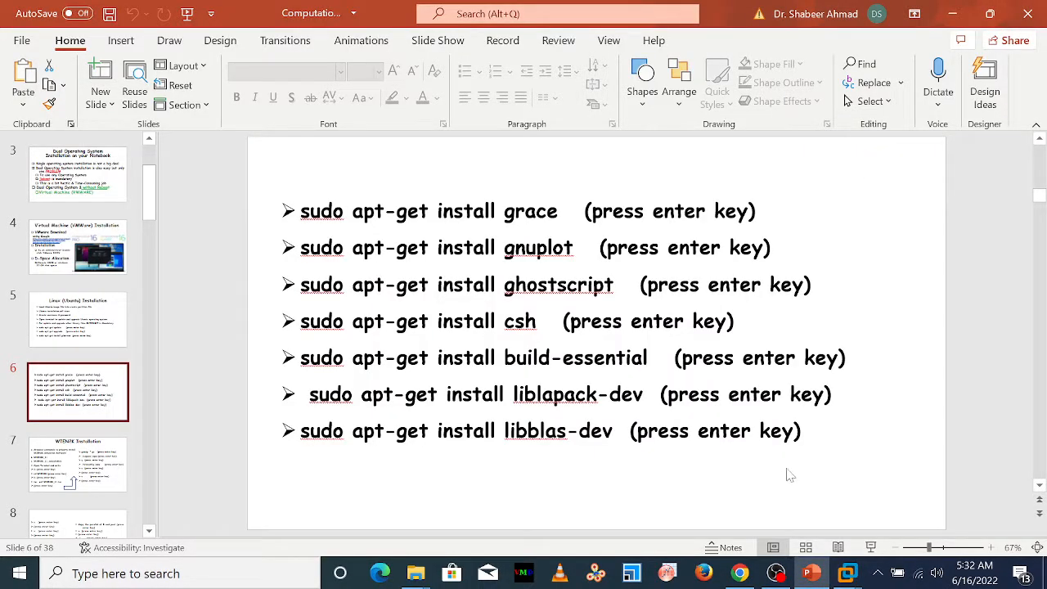